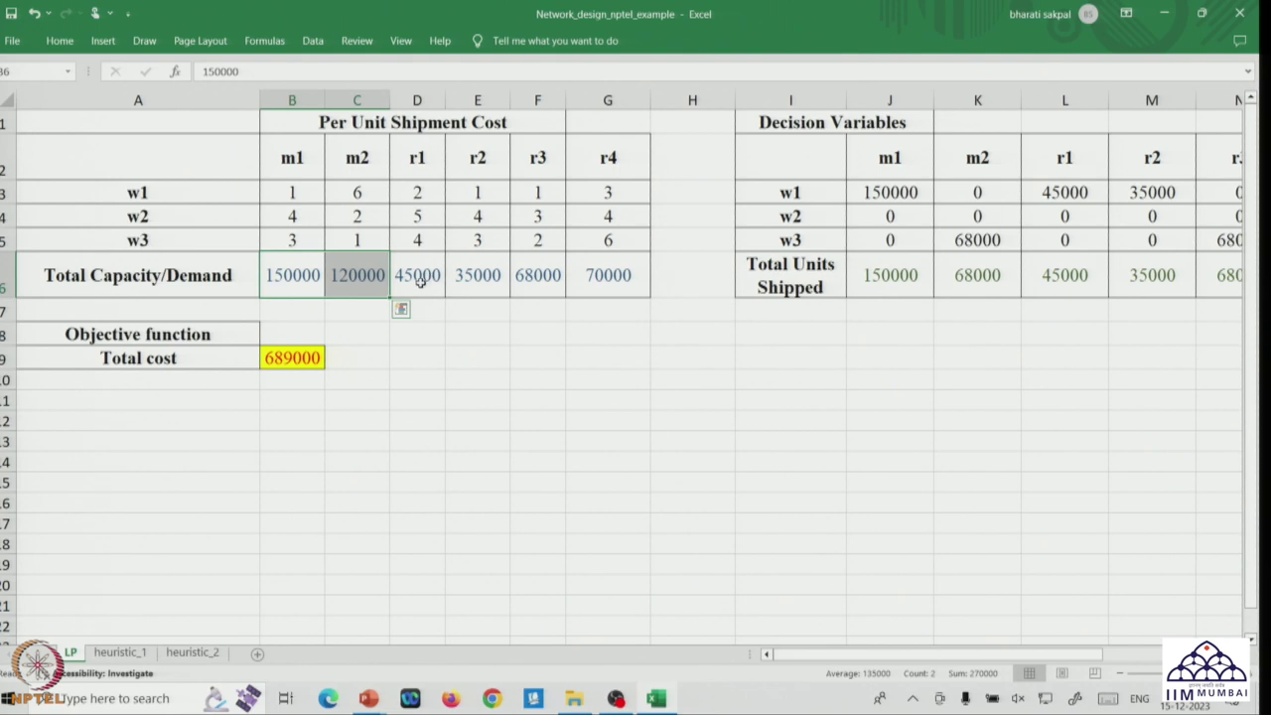
Examine the retailer demands in D6:G6, the decision variable cells J3:O5 and the m1 total units formula in J6
left_click_drag(419, 282, 591, 286)
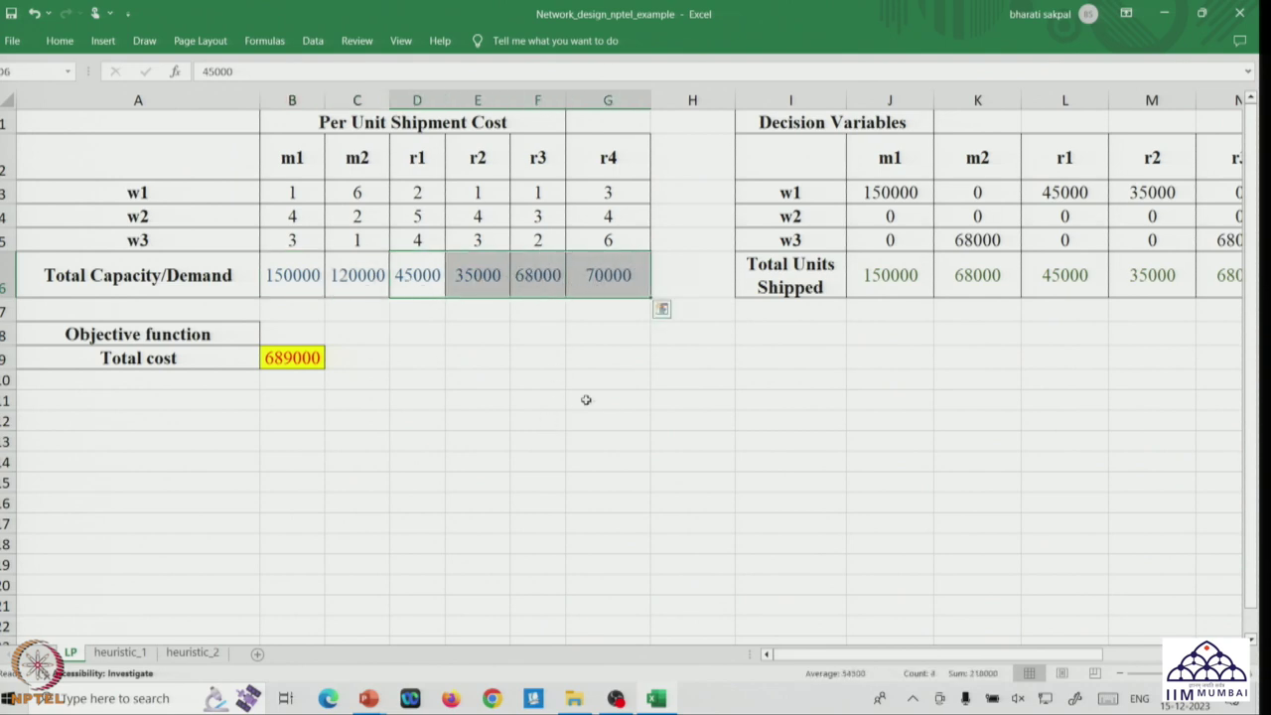
left_click_drag(922, 655, 1029, 646)
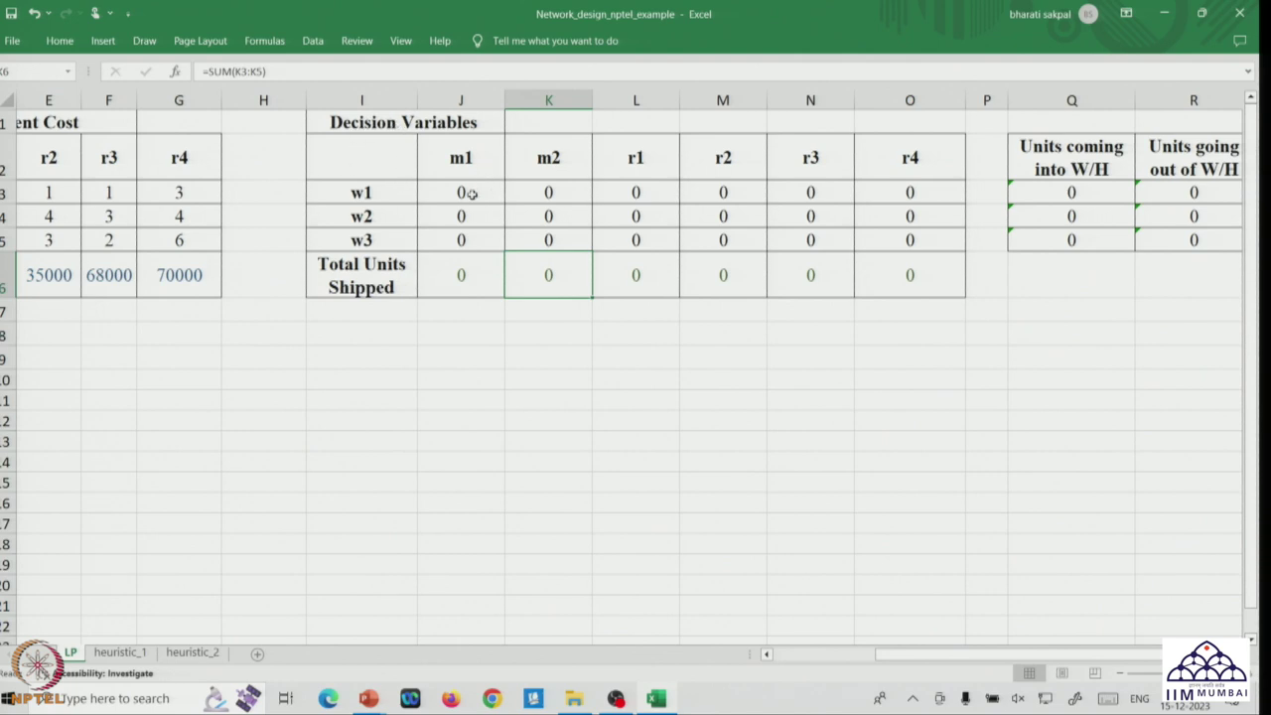
left_click_drag(465, 192, 897, 245)
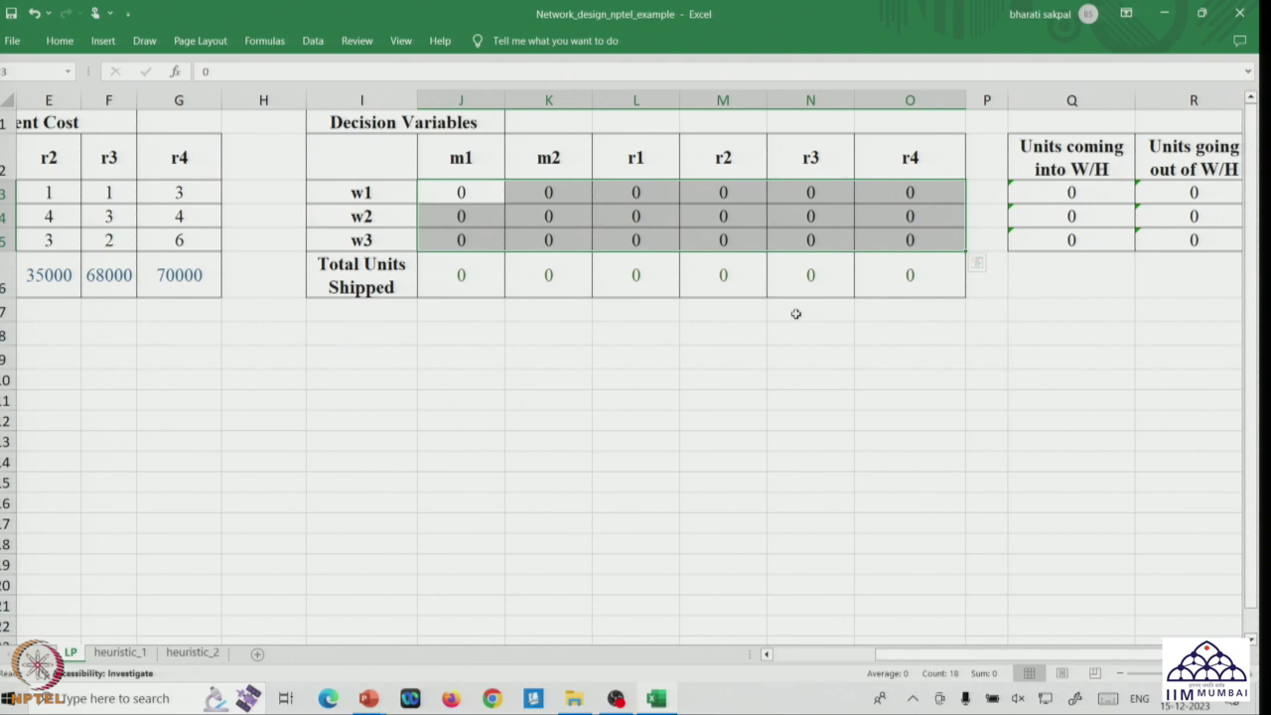
left_click(495, 291)
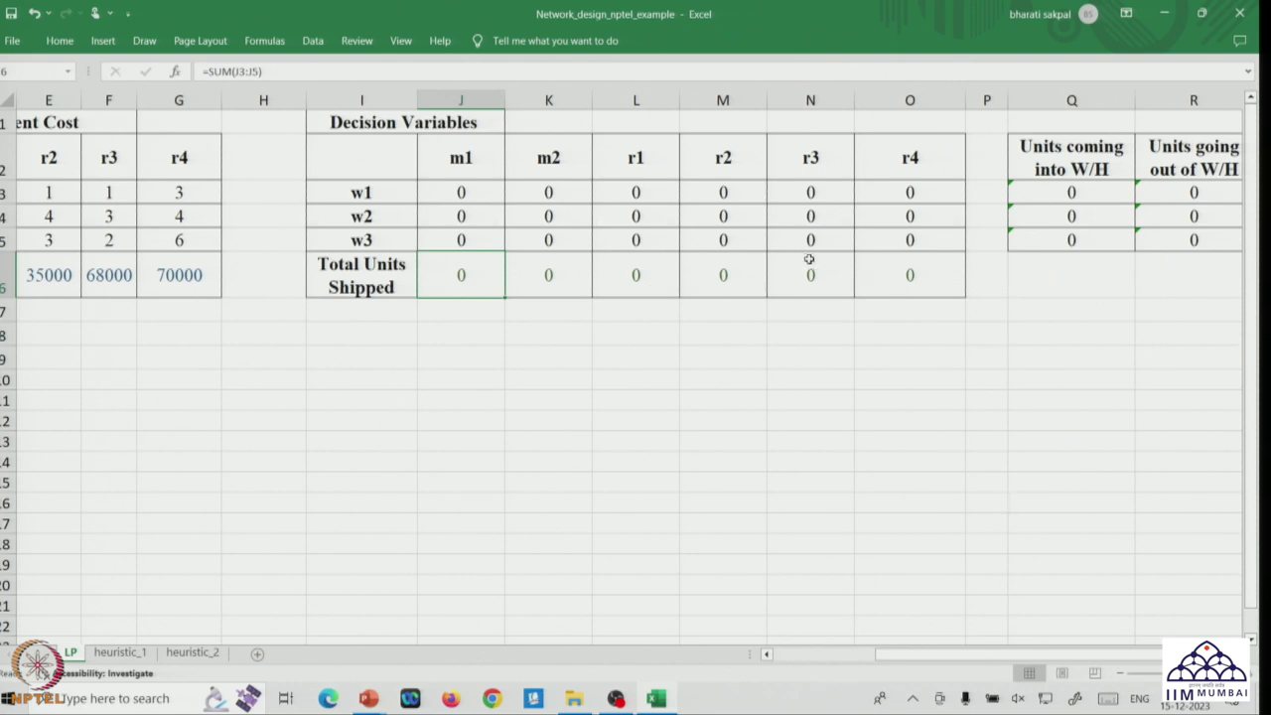
Inspect the total cost formula in B9 and the cell ranges it references, leaving the formula as it is
left_click_drag(998, 657, 762, 643)
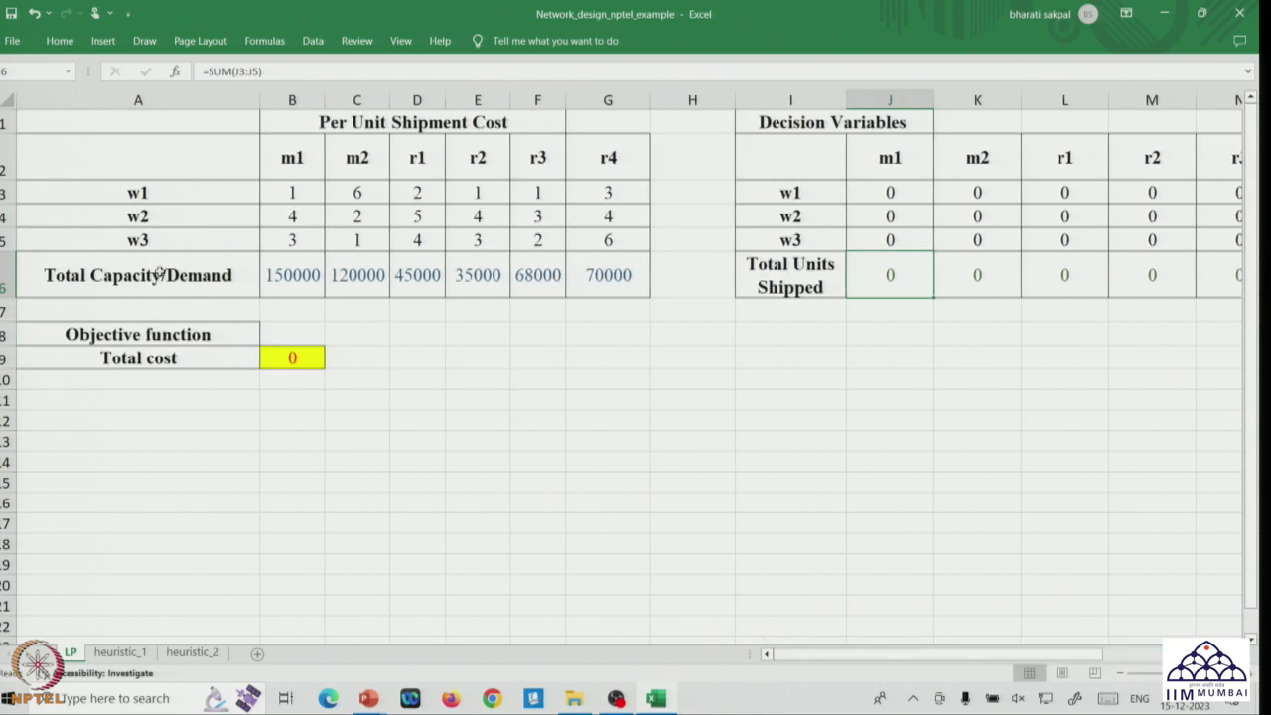
left_click(276, 360)
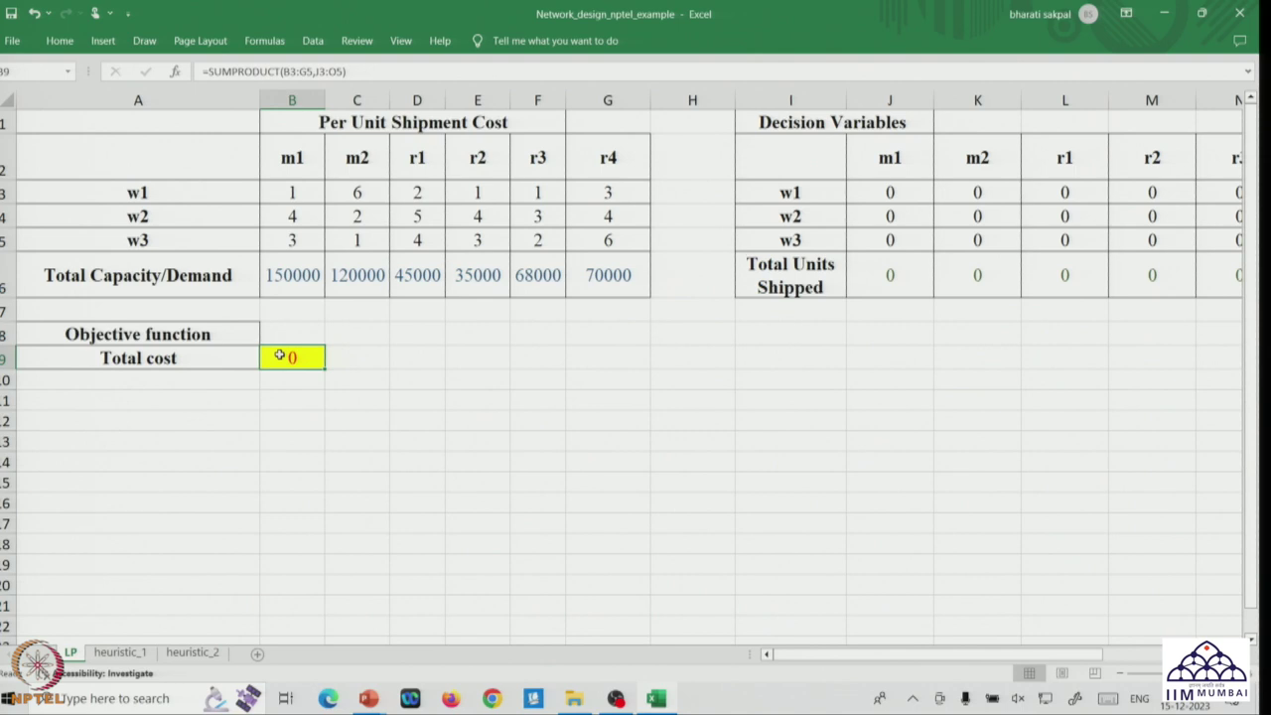
double_click(280, 355)
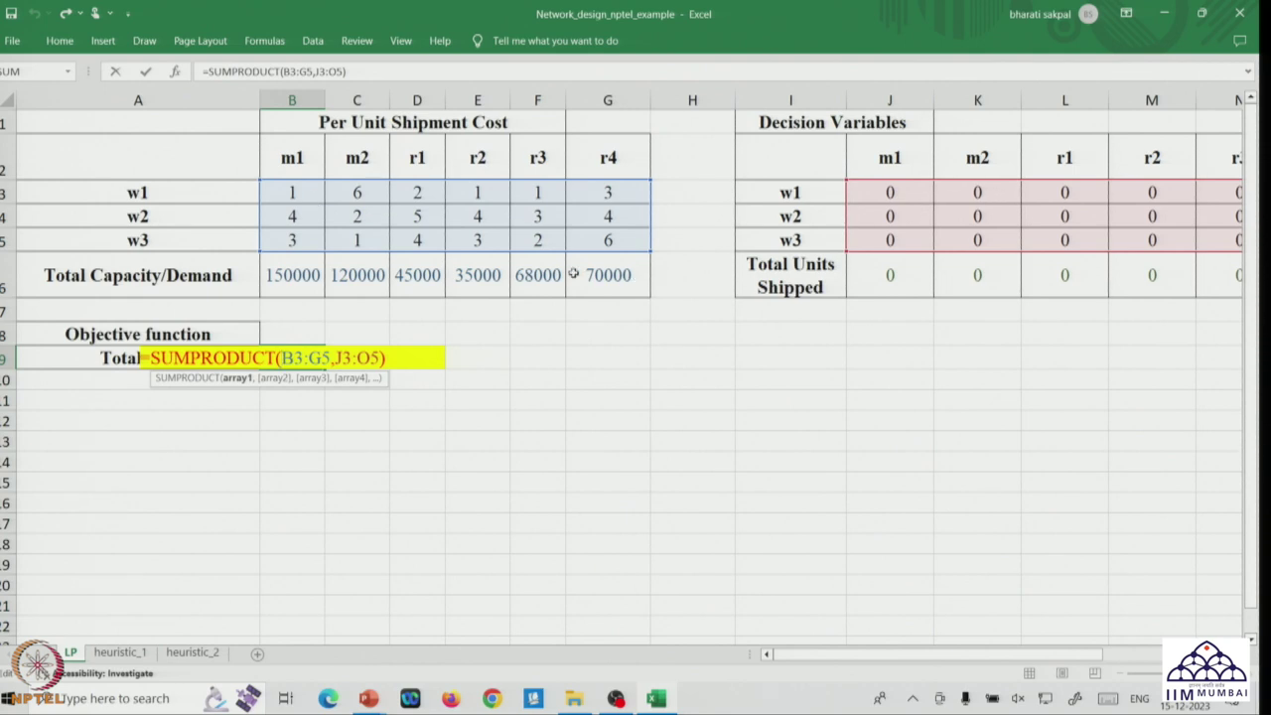
key("Return")
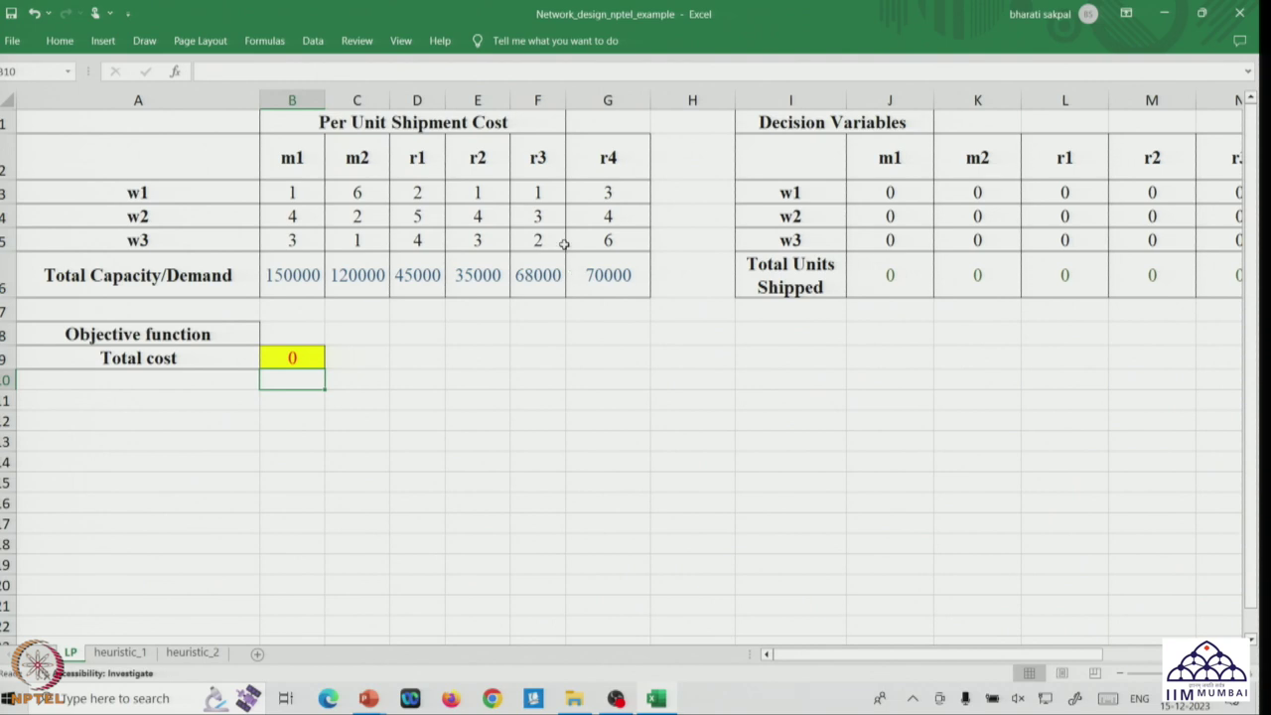
Check the Total Units Shipped formulas for m1, m2 and retailers r1 to r4 in row 6
left_click_drag(856, 660, 1111, 655)
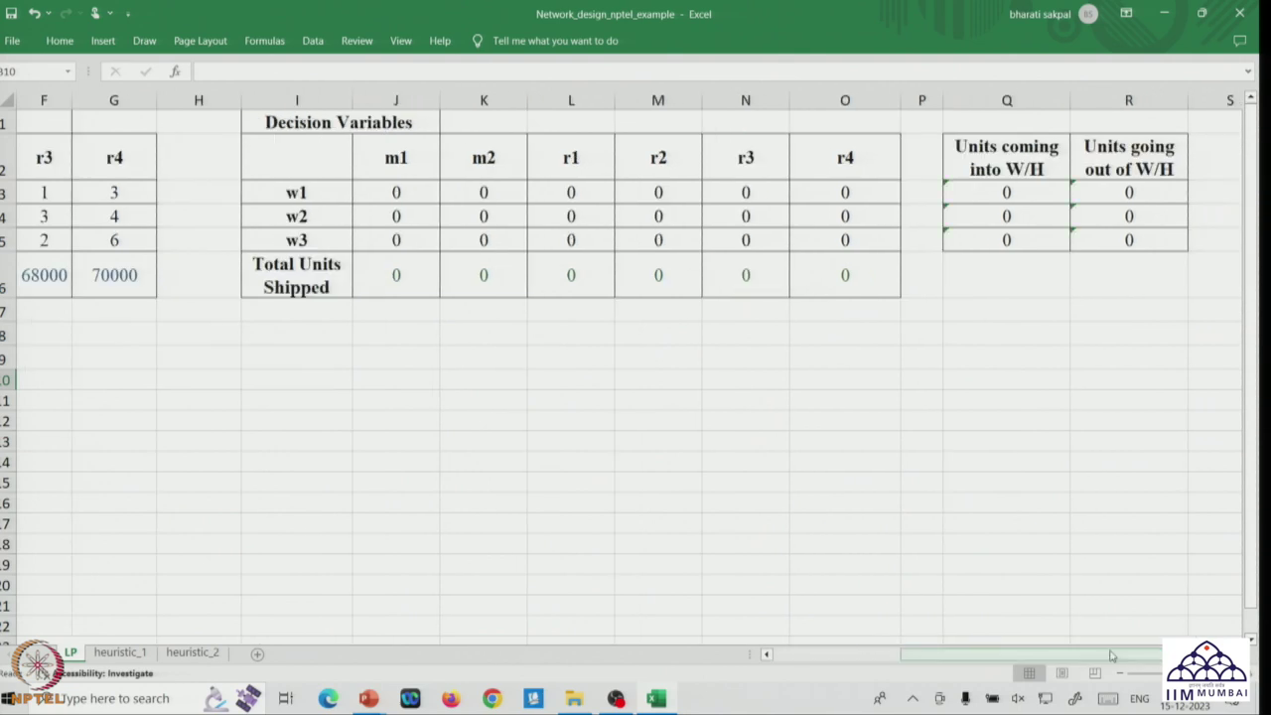
scroll(516, 268, "left", 1)
left_click(472, 276)
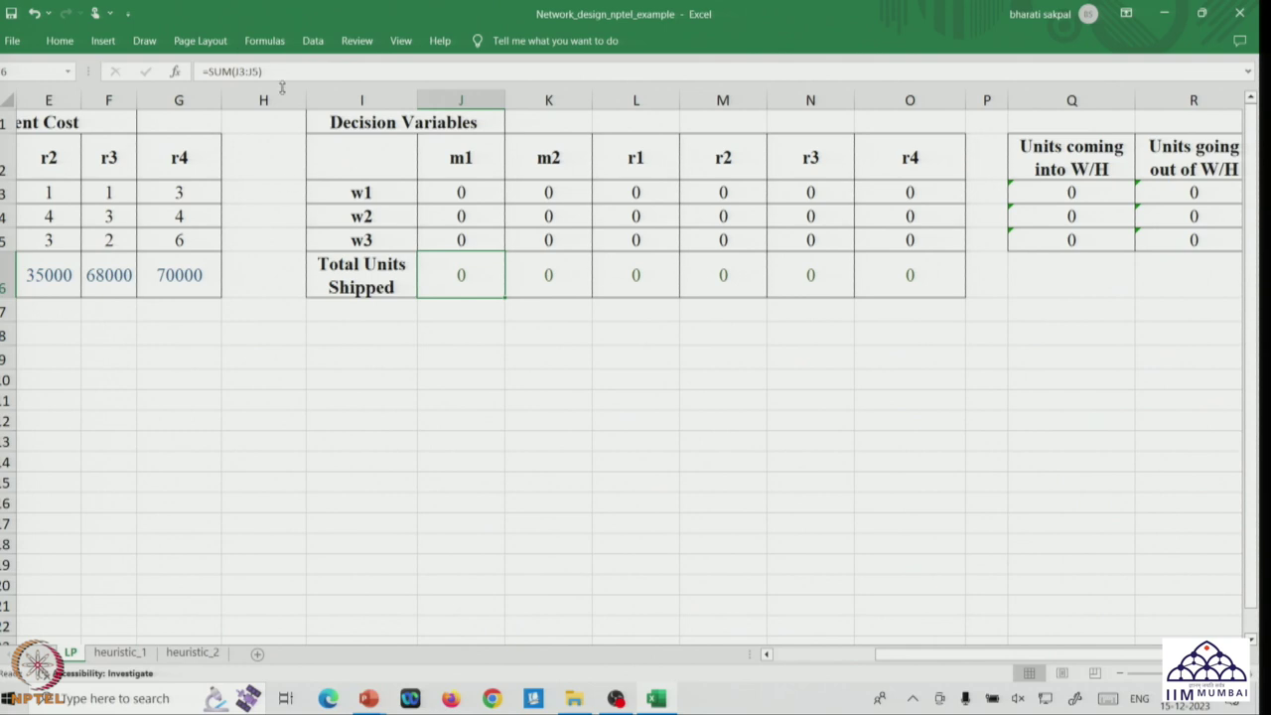
left_click(571, 276)
left_click(648, 276)
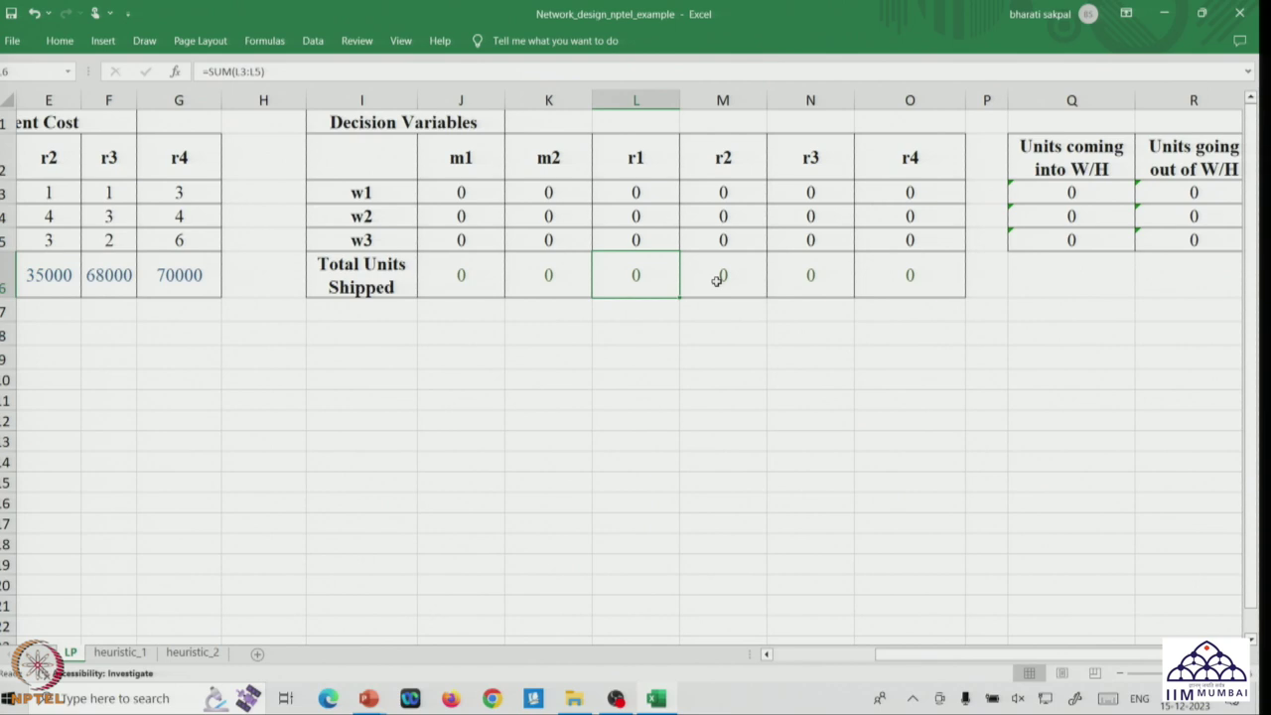
left_click(718, 280)
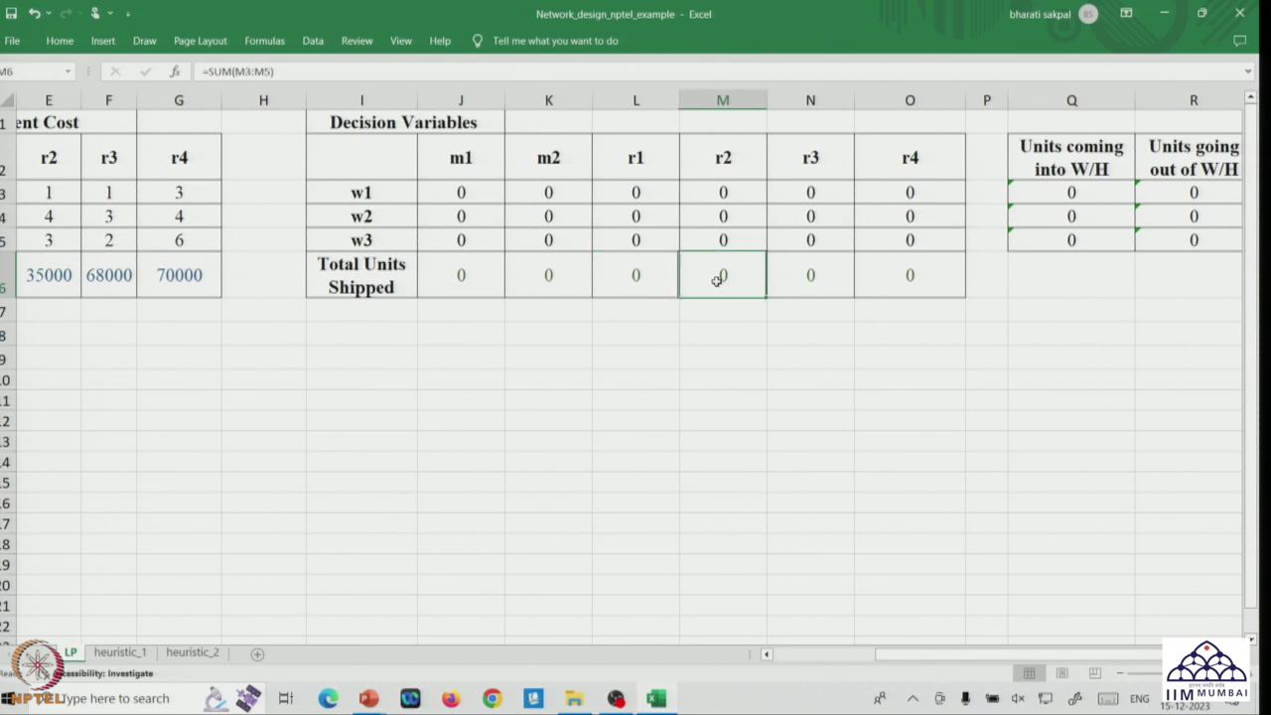
left_click(840, 282)
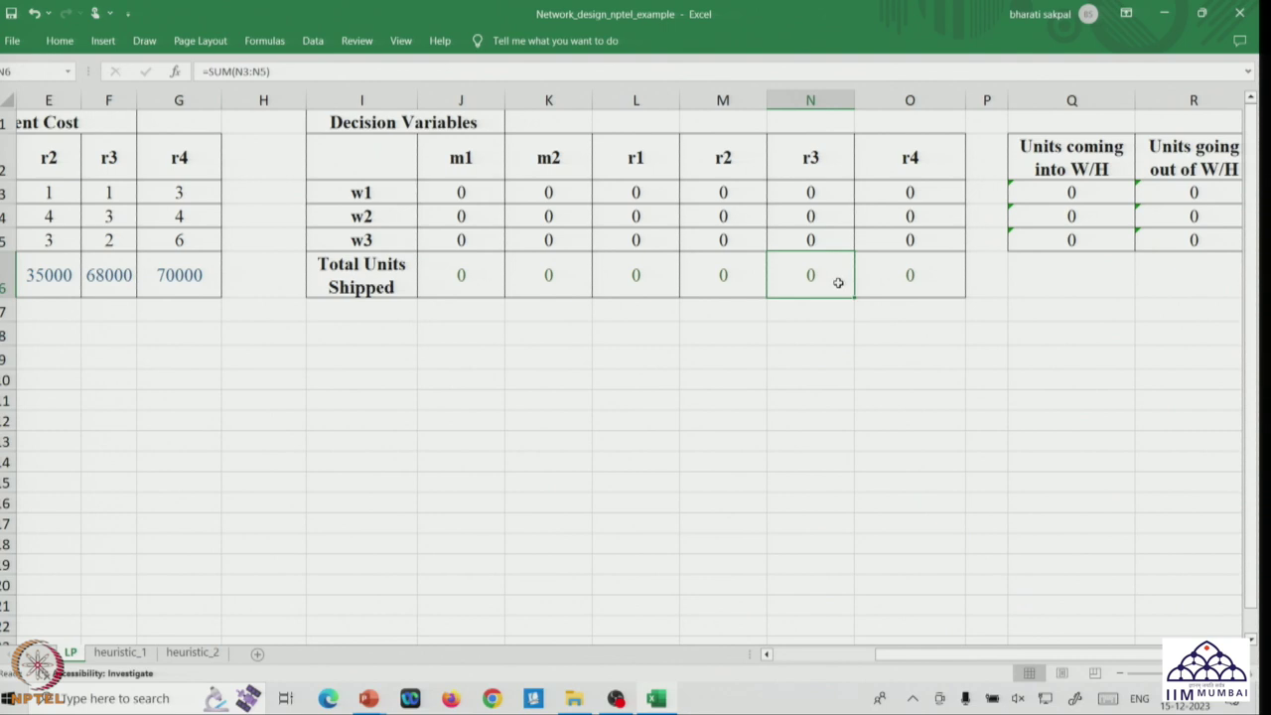
left_click(896, 280)
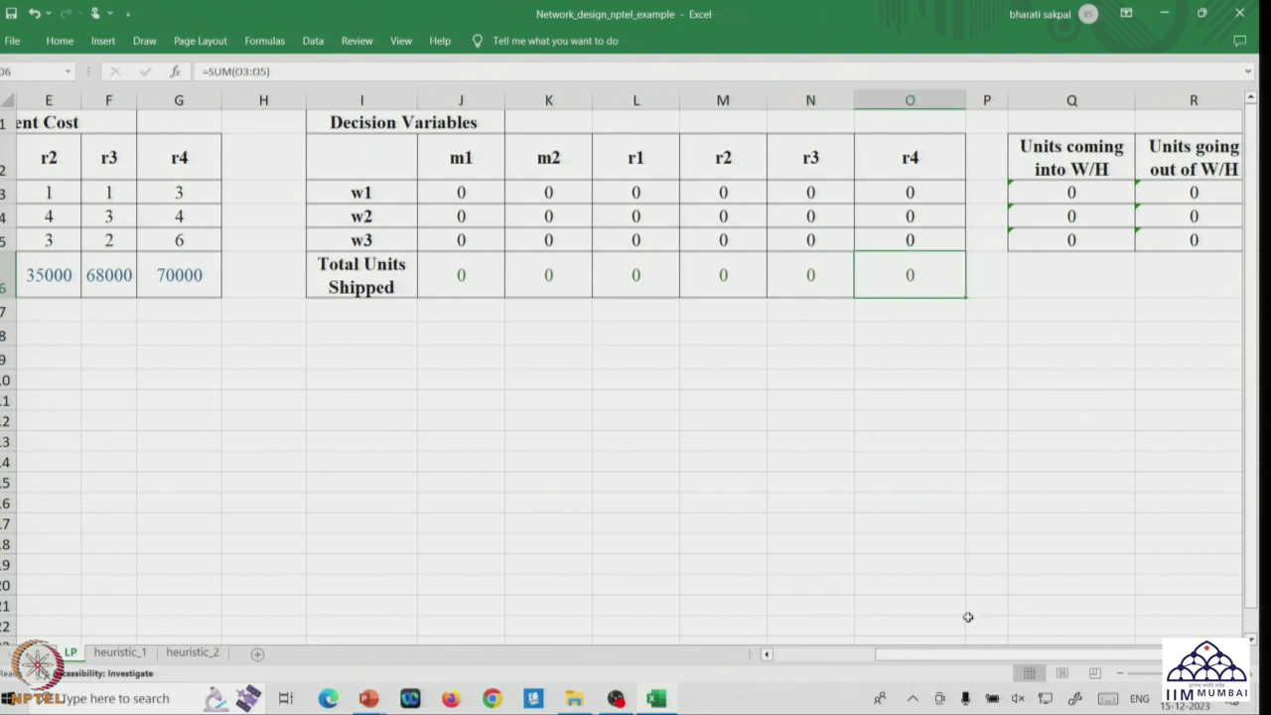
Check the formulas for units coming into and going out of warehouses w1, w2 and w3 in Q3:R5
left_click_drag(951, 655, 1031, 668)
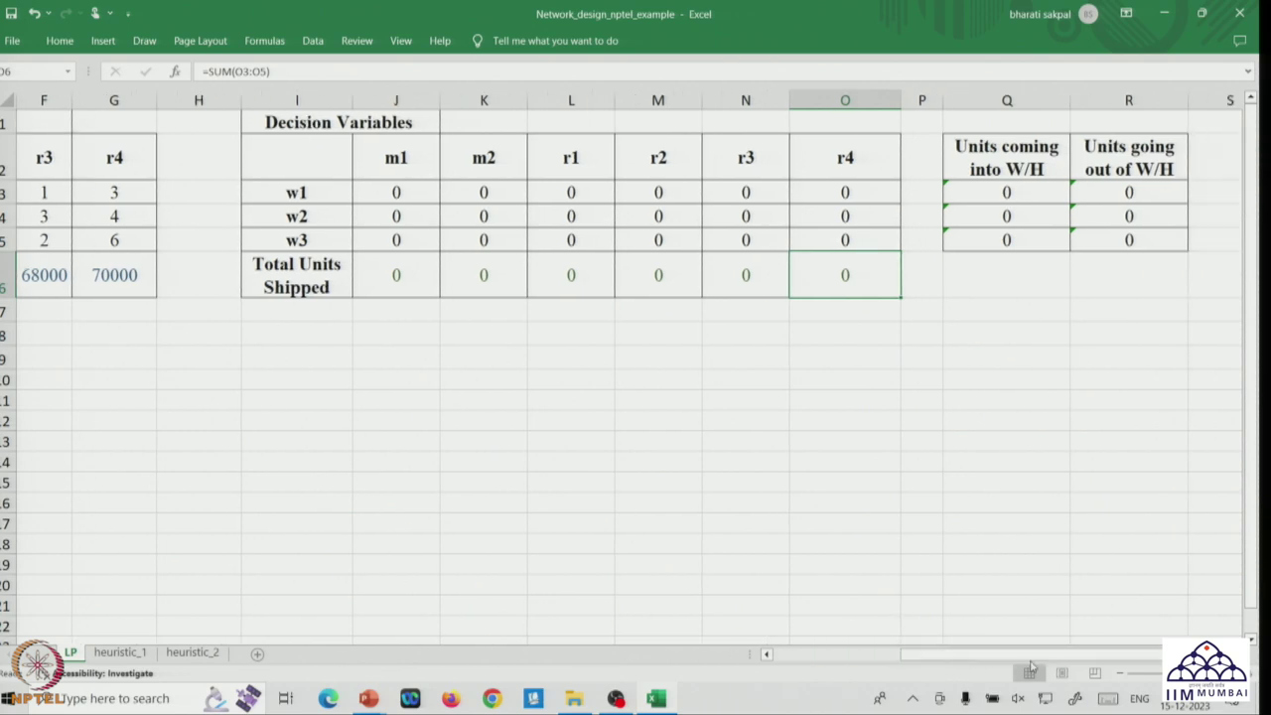
left_click(1021, 196)
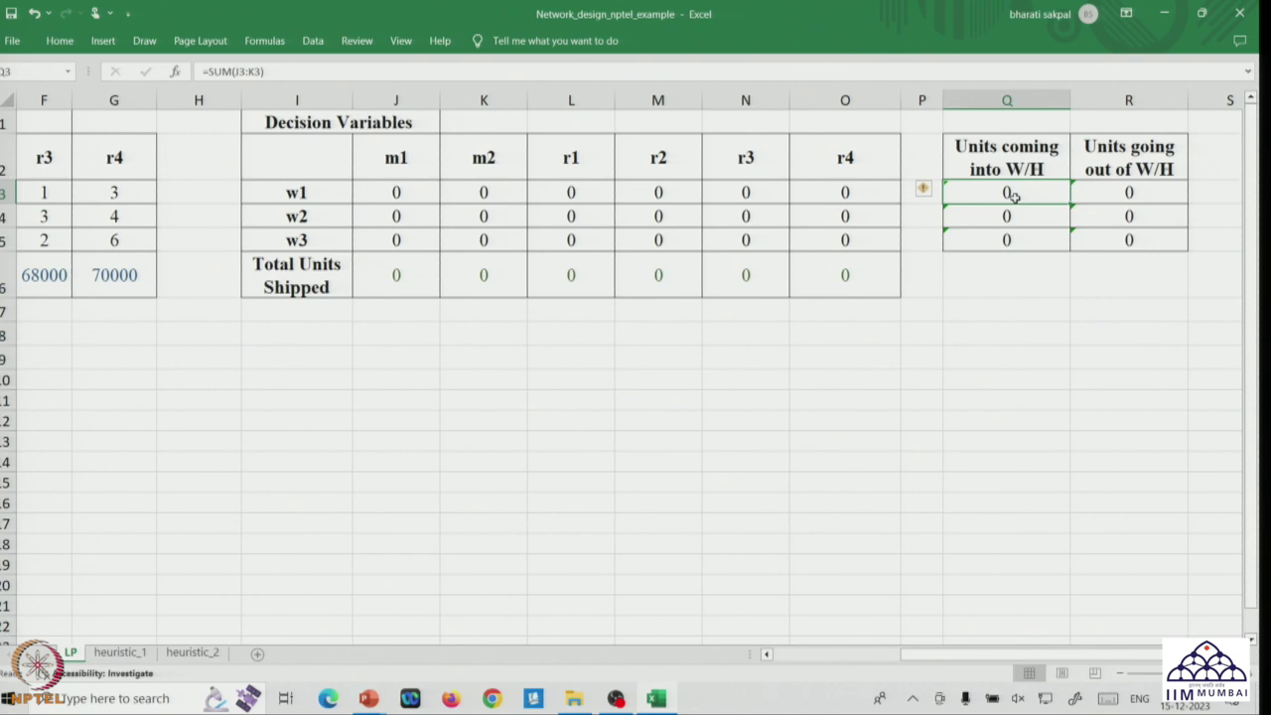
left_click(1111, 187)
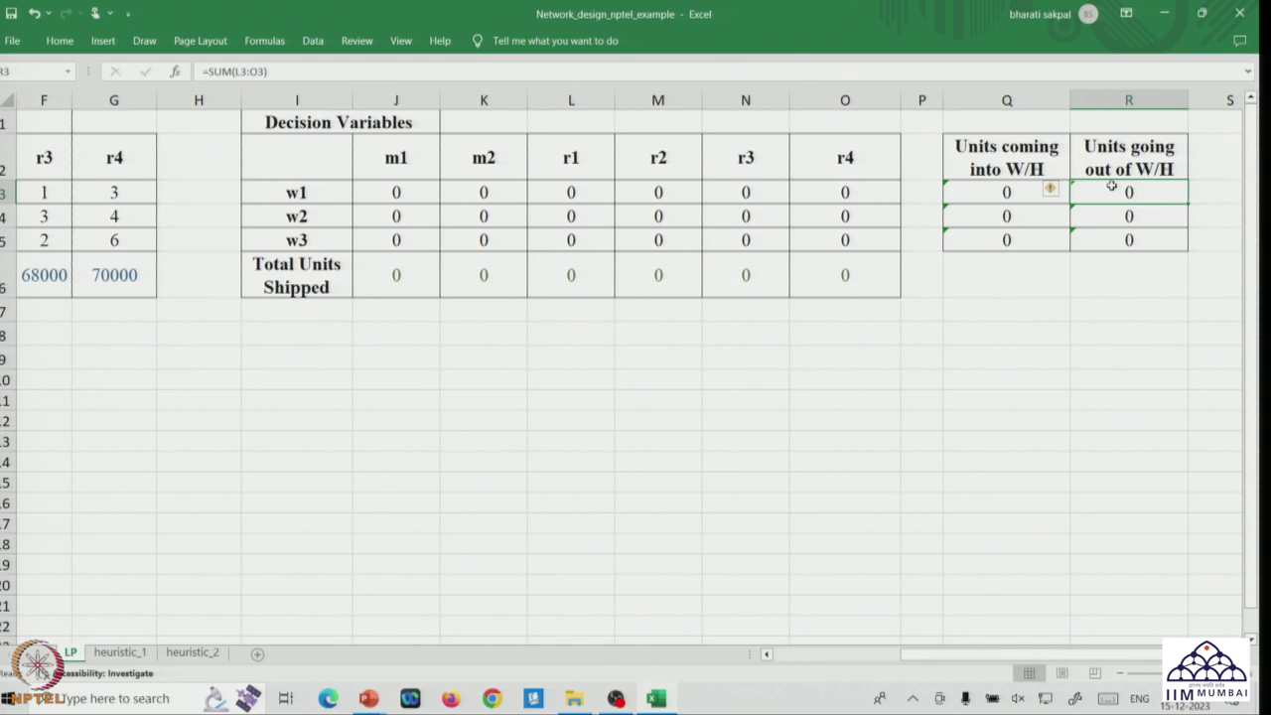
left_click(1030, 212)
left_click(1144, 219)
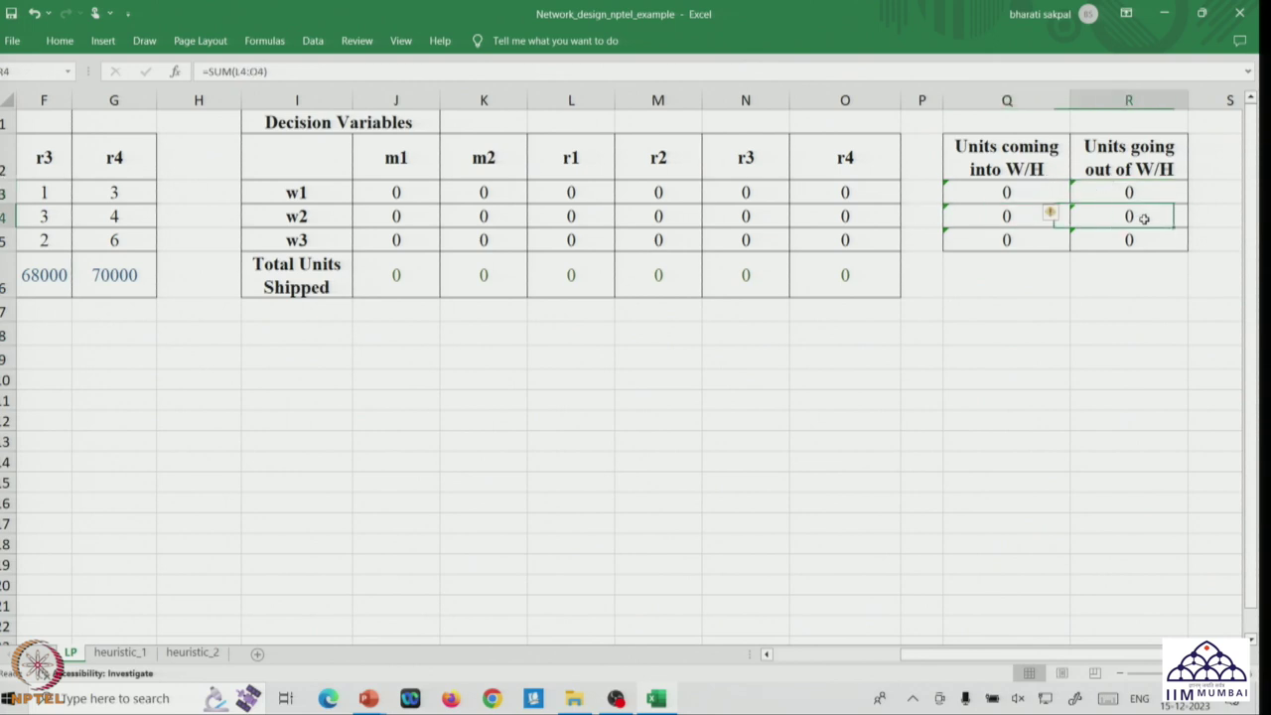
left_click(1053, 245)
left_click(1105, 245)
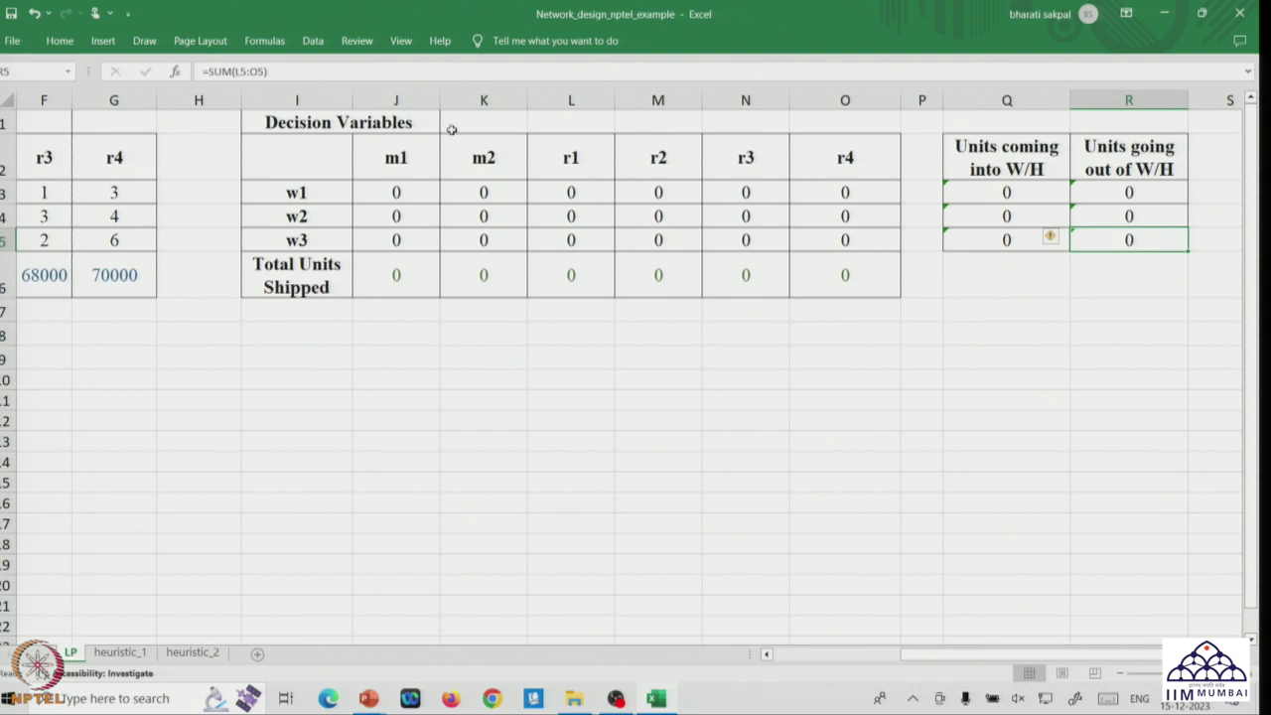
Check in the Excel add-ins list whether the Solver Add-in is enabled, and leave the list without changes
left_click(313, 41)
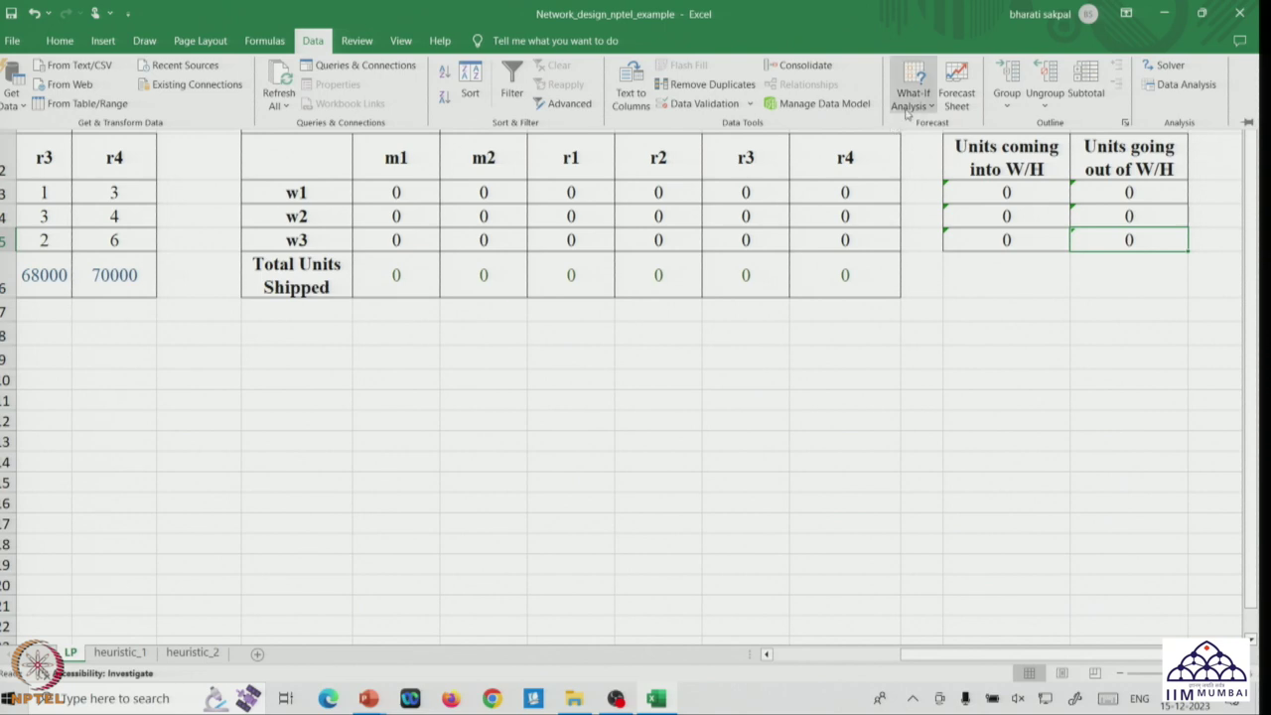
left_click(1177, 70)
left_click(14, 42)
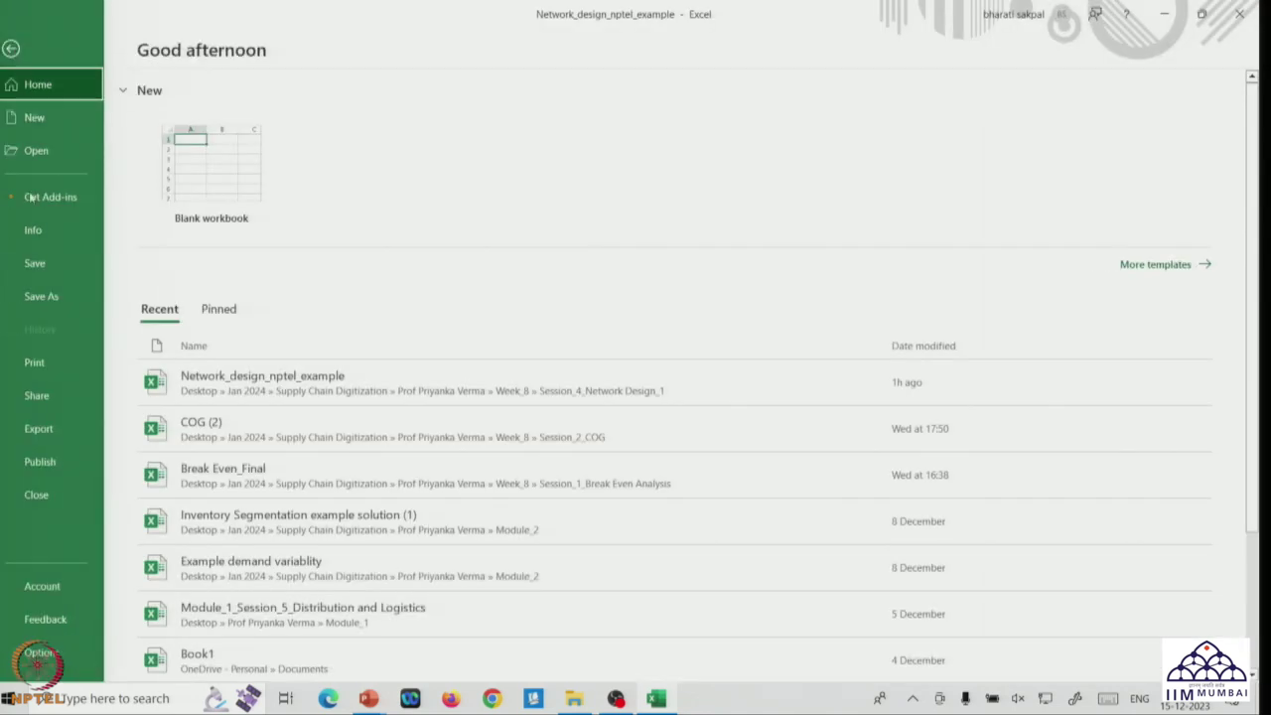
left_click(81, 655)
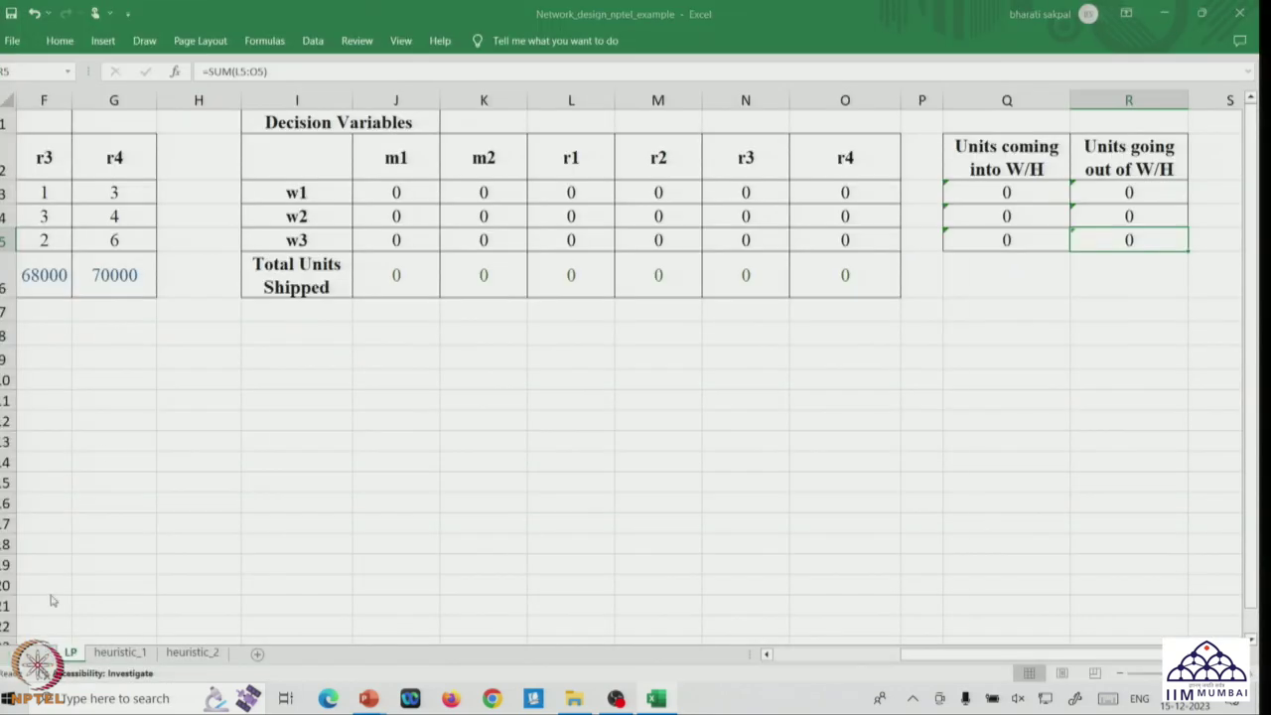
left_click(328, 348)
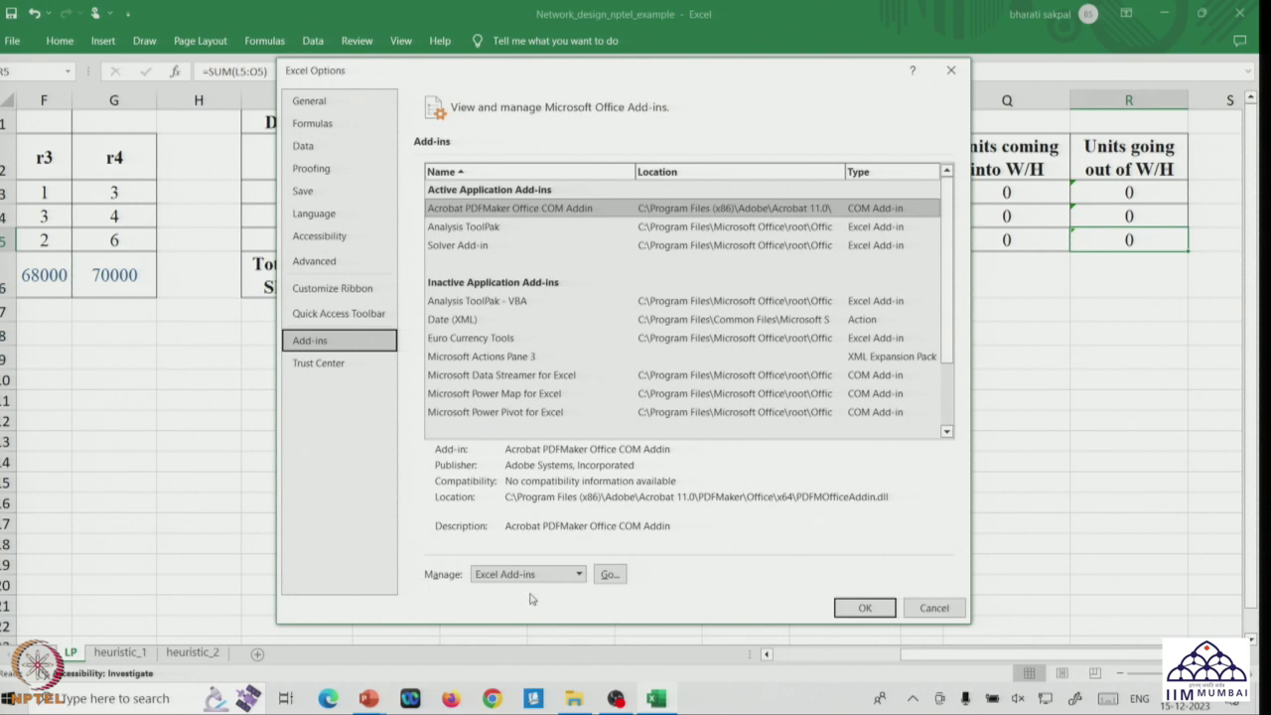
left_click(609, 576)
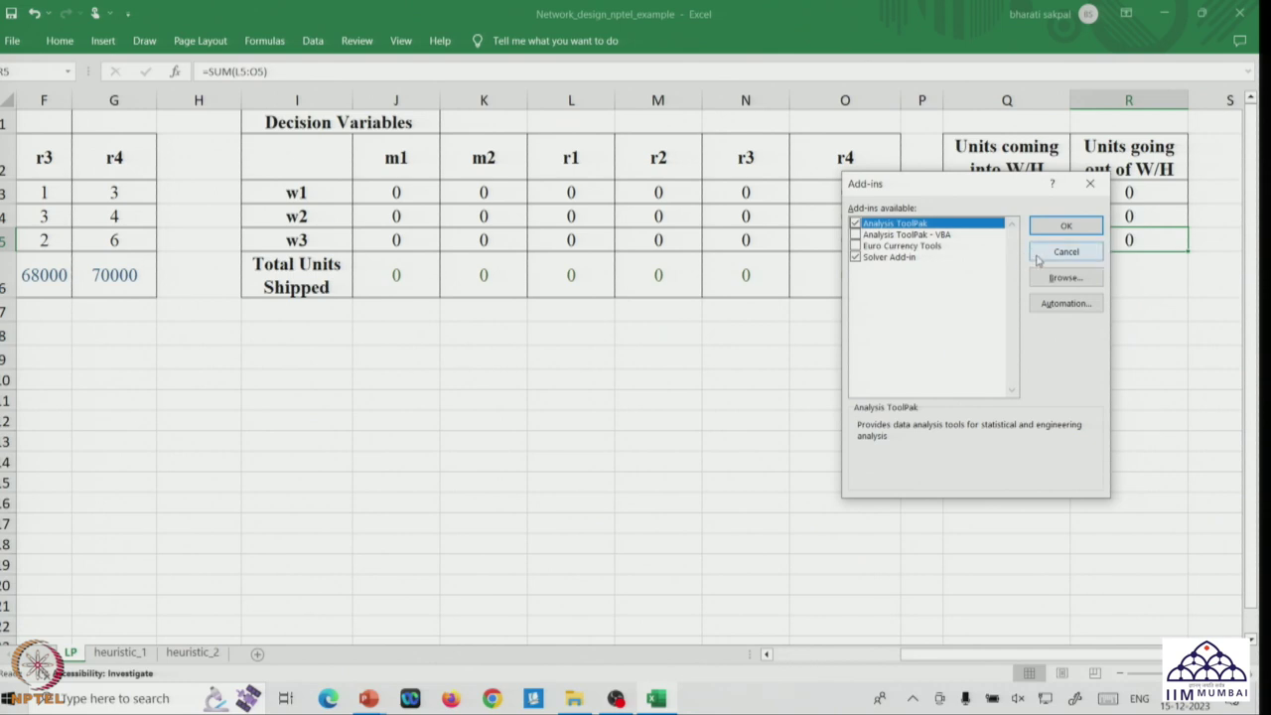
left_click(1038, 253)
Open Solver and review its objective, variable cells and constraints, opening the constraint entry form and cancelling it without adding anything
left_click(311, 41)
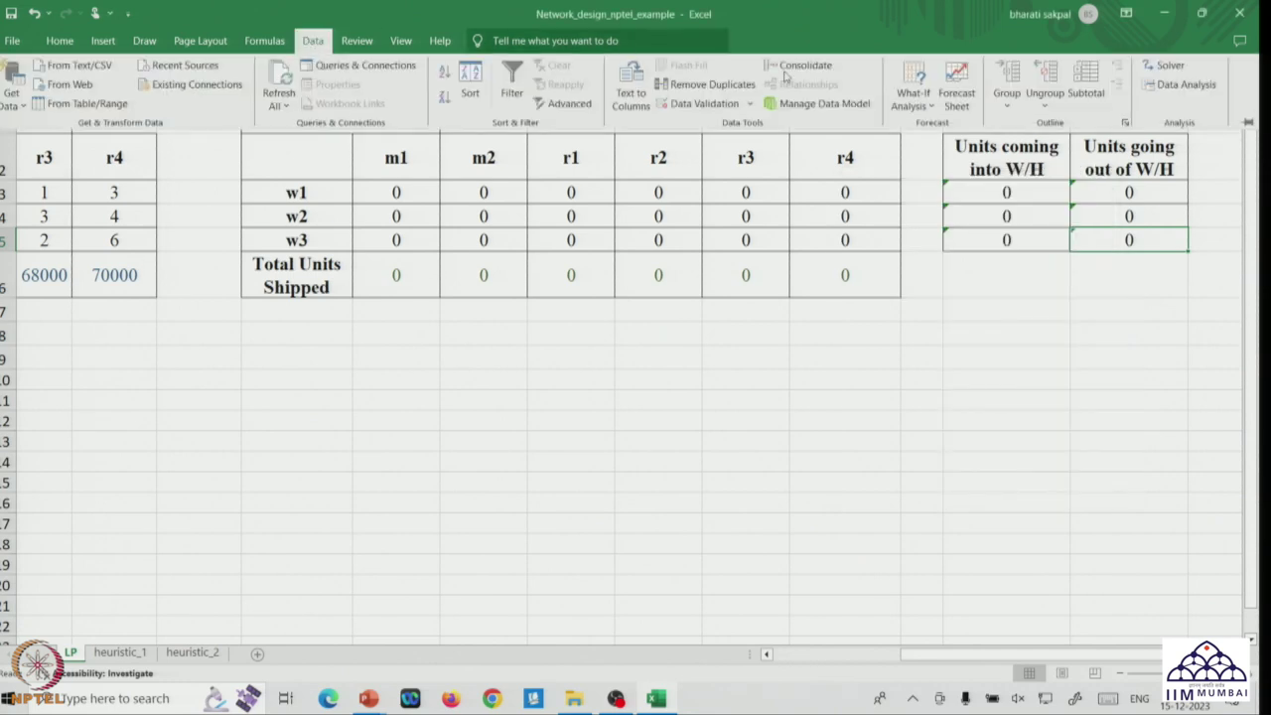
left_click(1160, 66)
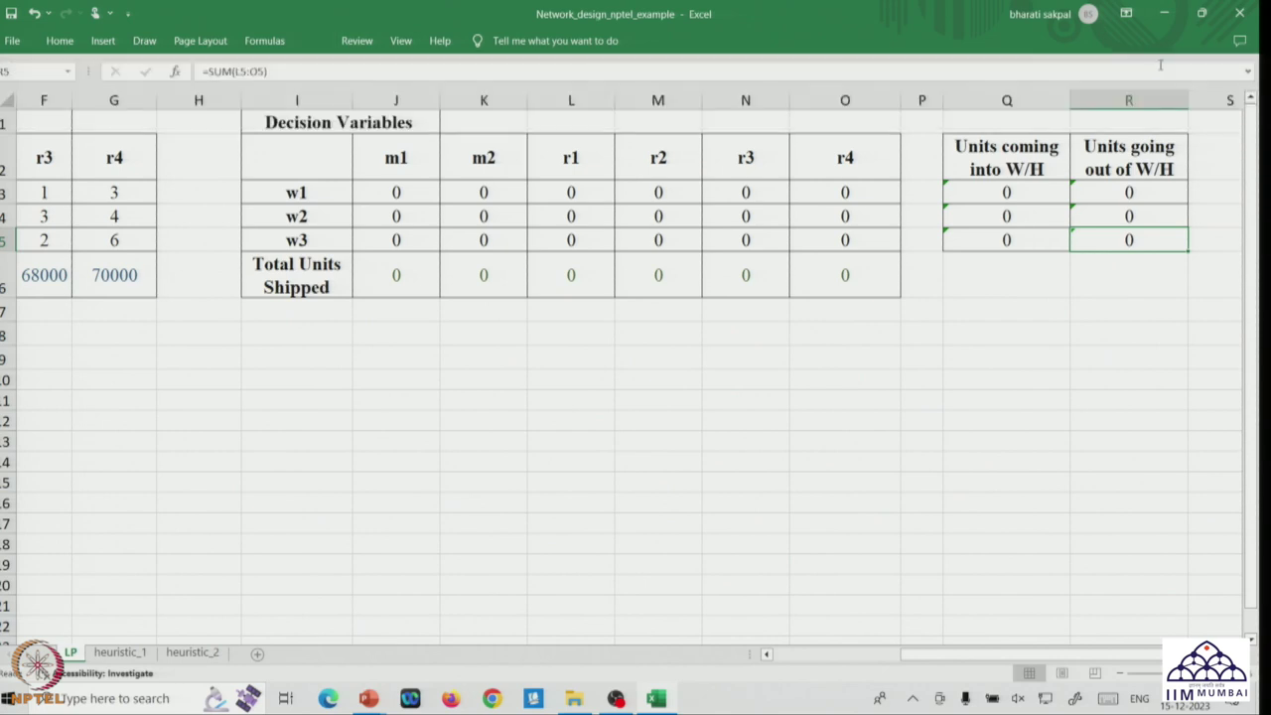
left_click_drag(1011, 136, 801, 320)
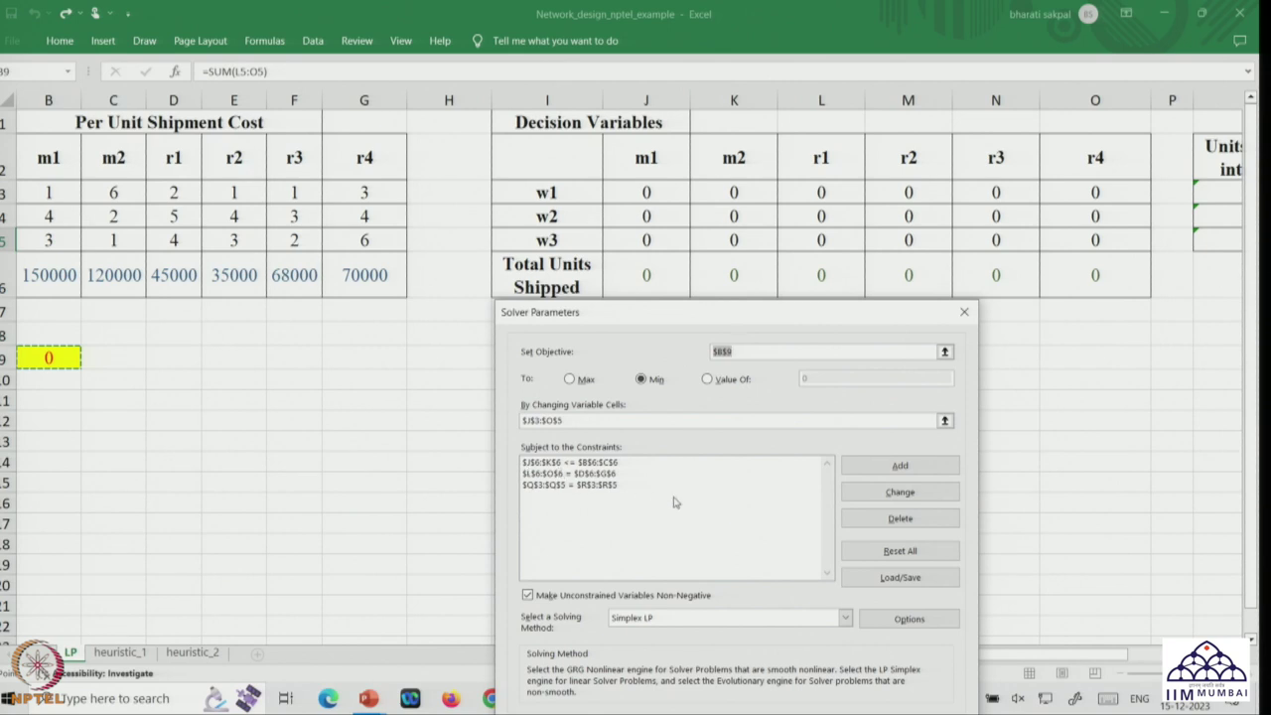
left_click(899, 466)
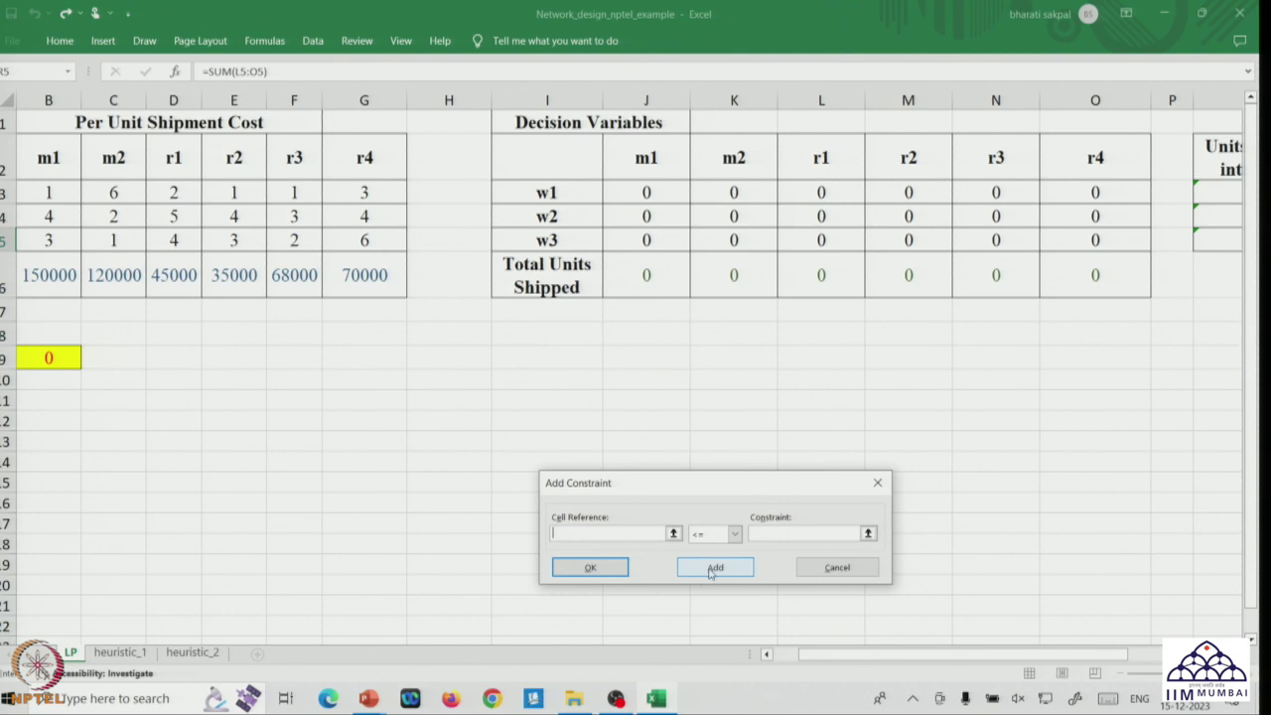
left_click(834, 578)
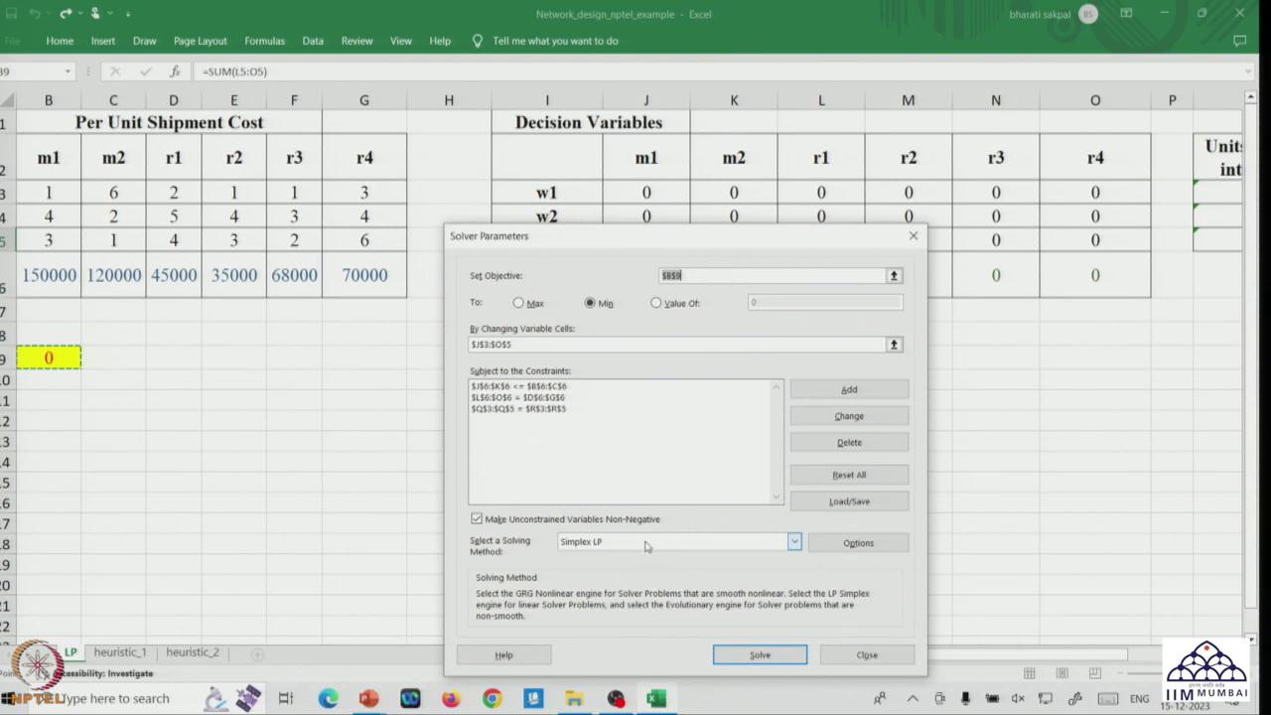
Solve the model with Simplex LP as the solving method and keep the Solver solution
left_click(645, 544)
left_click(646, 544)
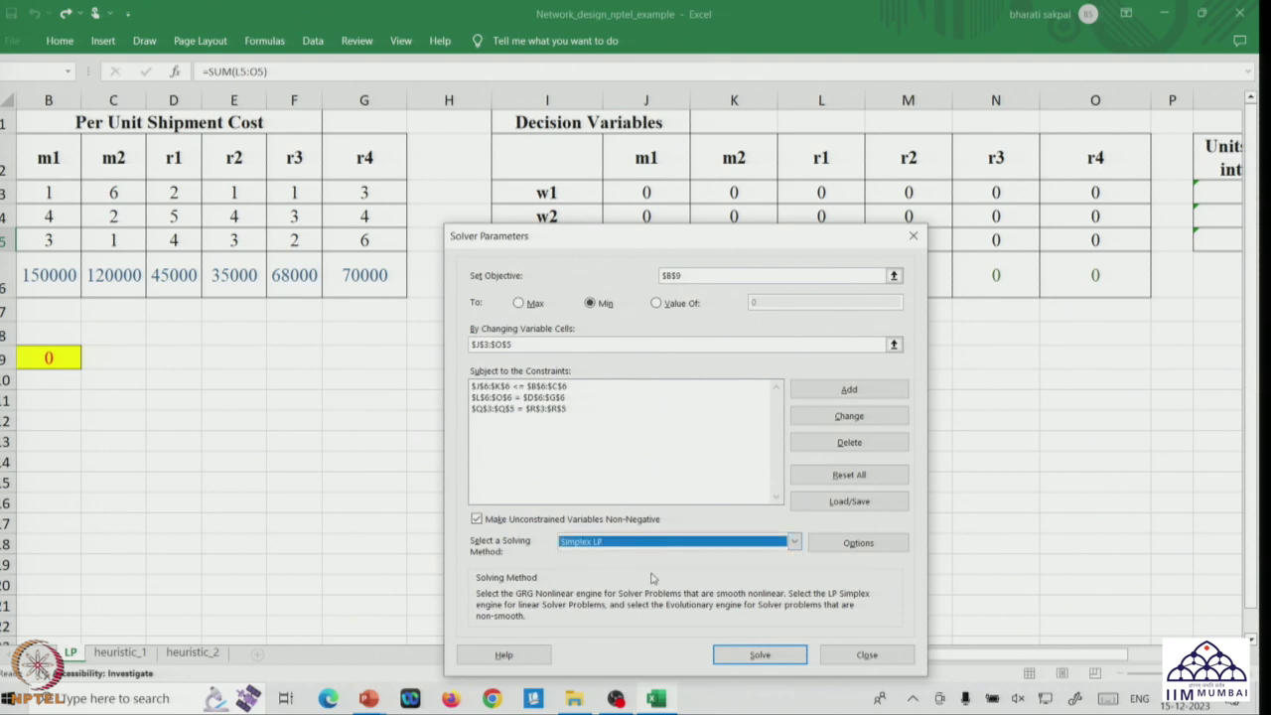
left_click(781, 661)
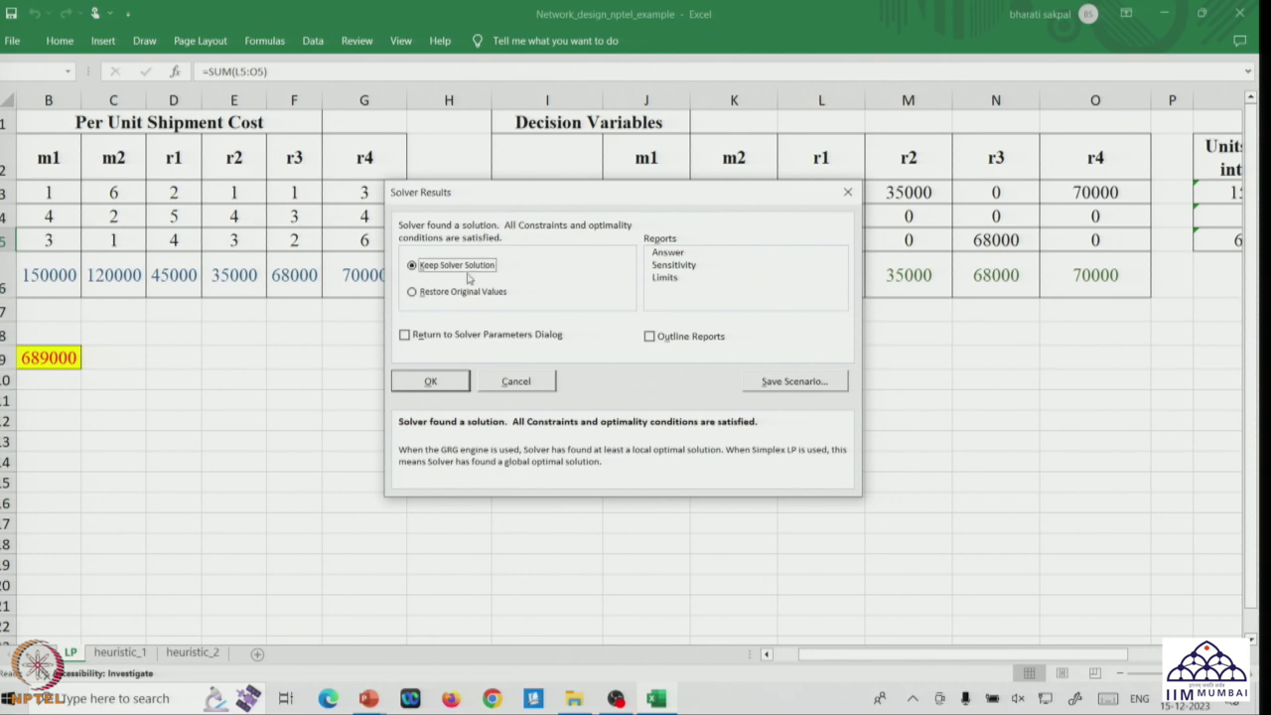
left_click(430, 382)
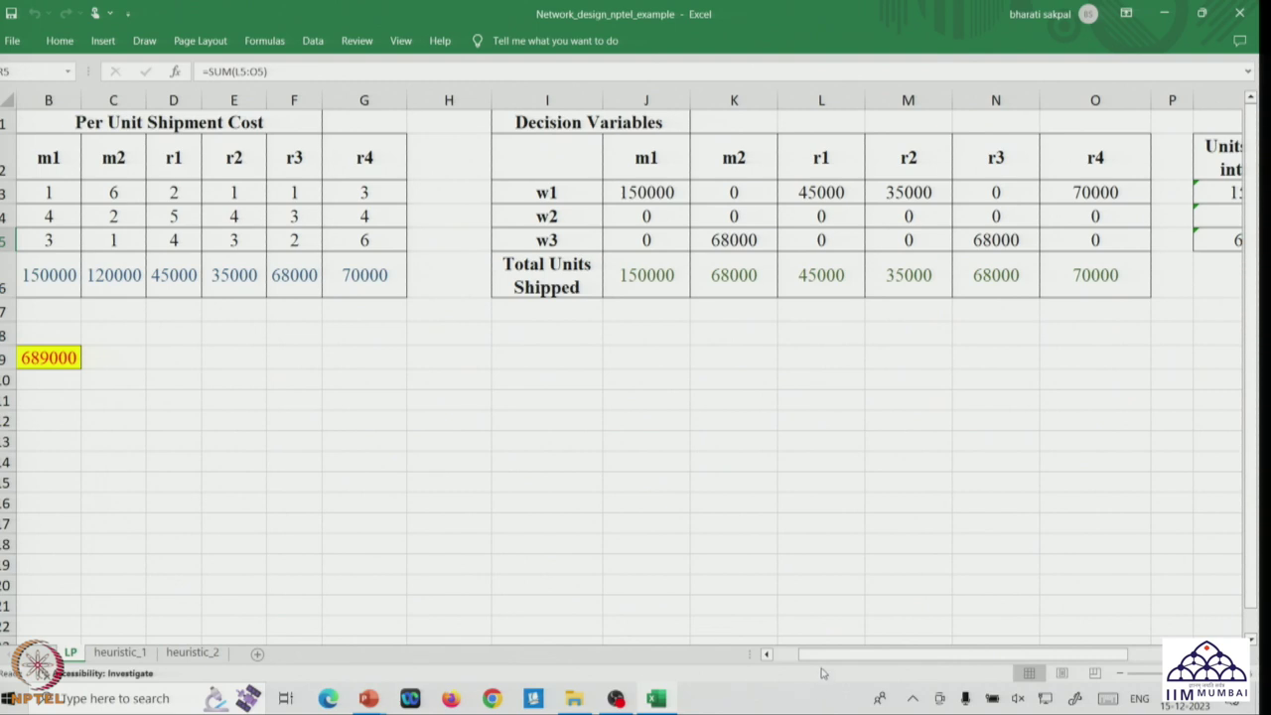
Review the solved shipment quantities and totals in J3:O6 and the total cost in B9
left_click_drag(641, 192, 1087, 266)
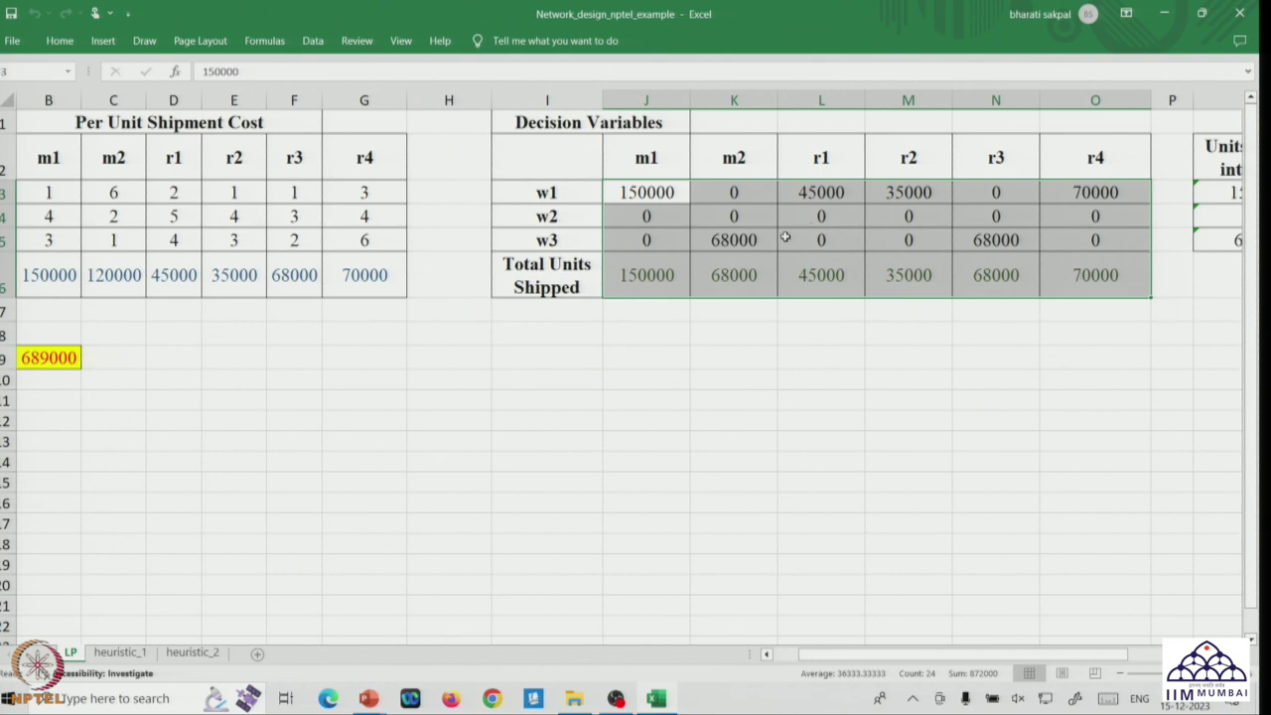
left_click(641, 194)
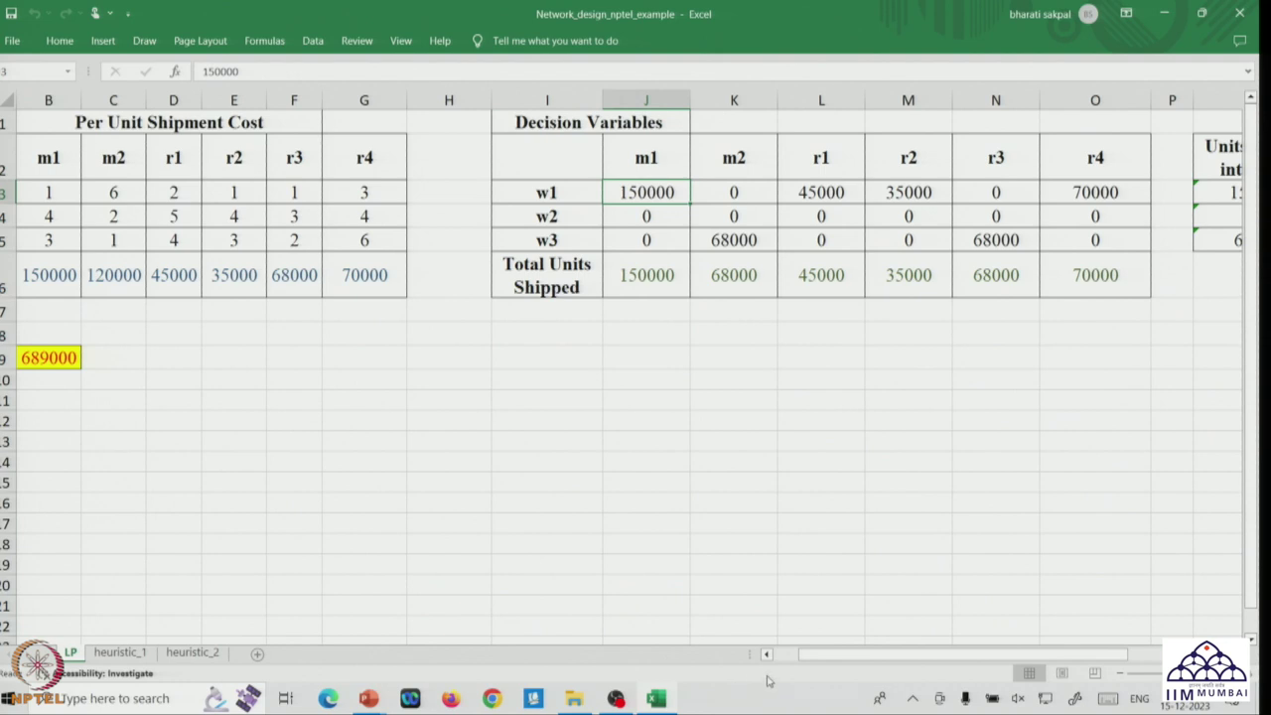
left_click_drag(835, 645, 783, 667)
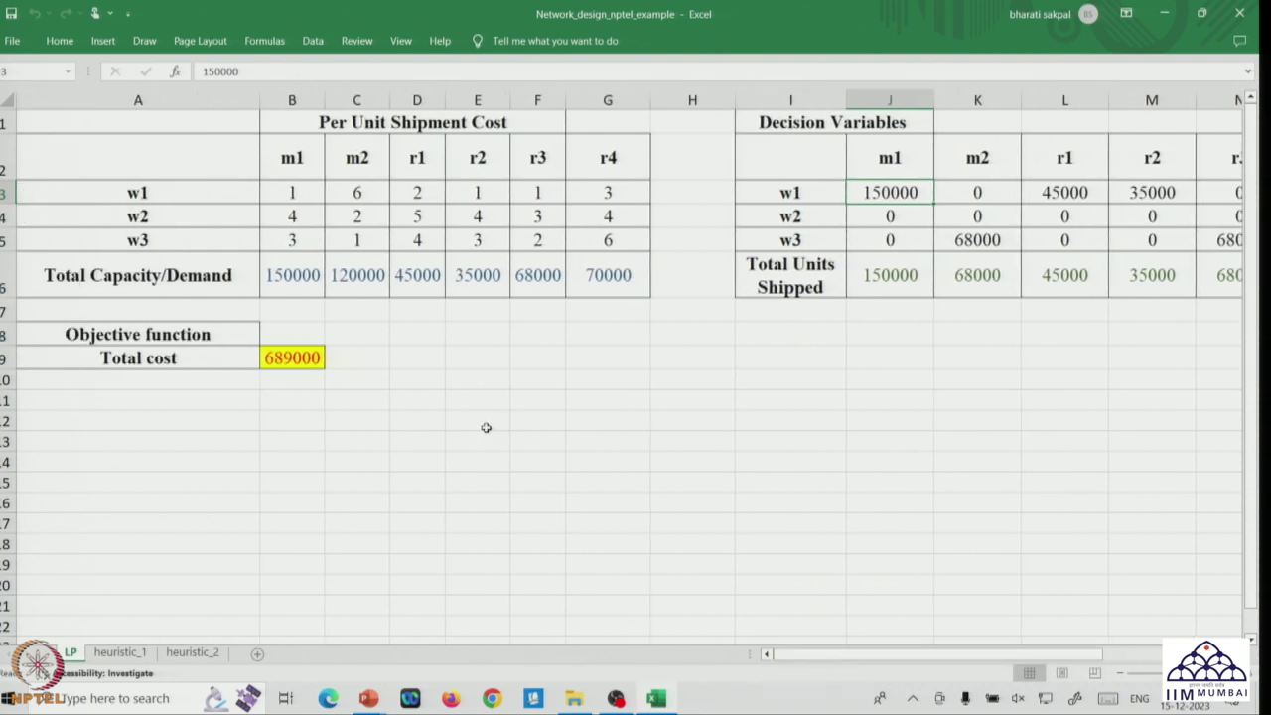
Compare the total cost on the LP sheet with the total costs on the heuristic_1 and heuristic_2 sheets
left_click_drag(295, 354, 293, 357)
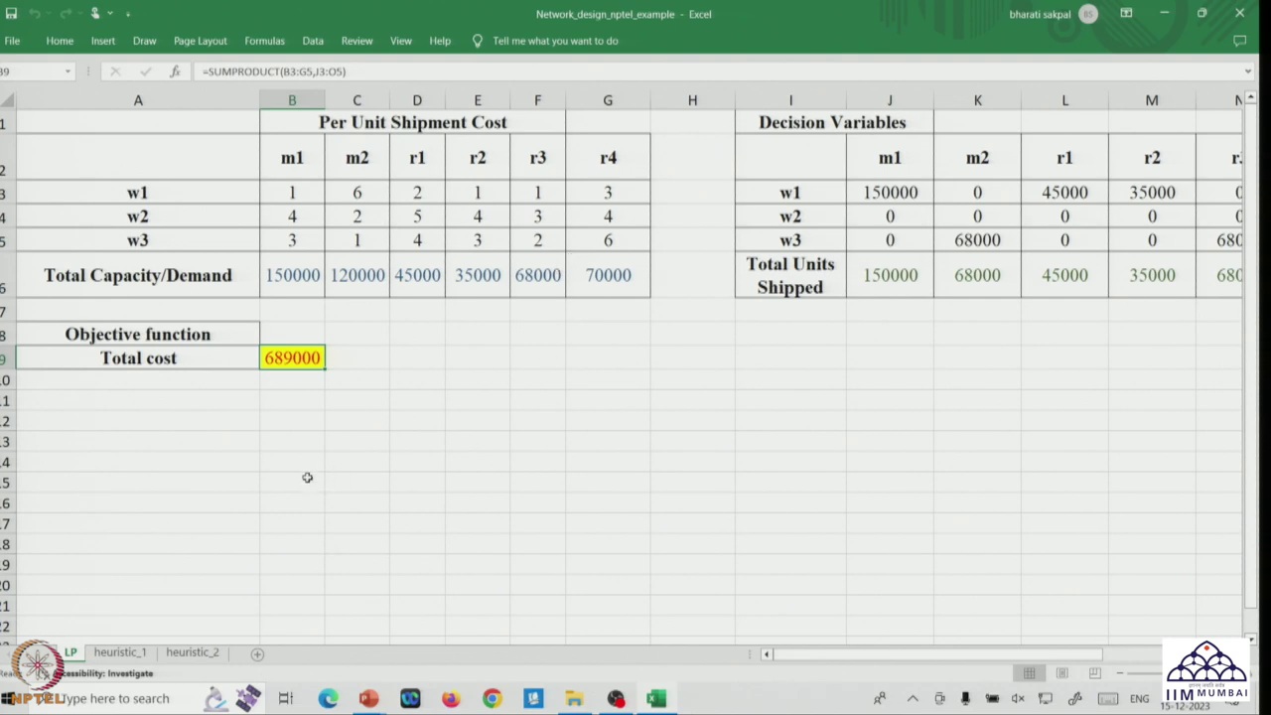
left_click(127, 653)
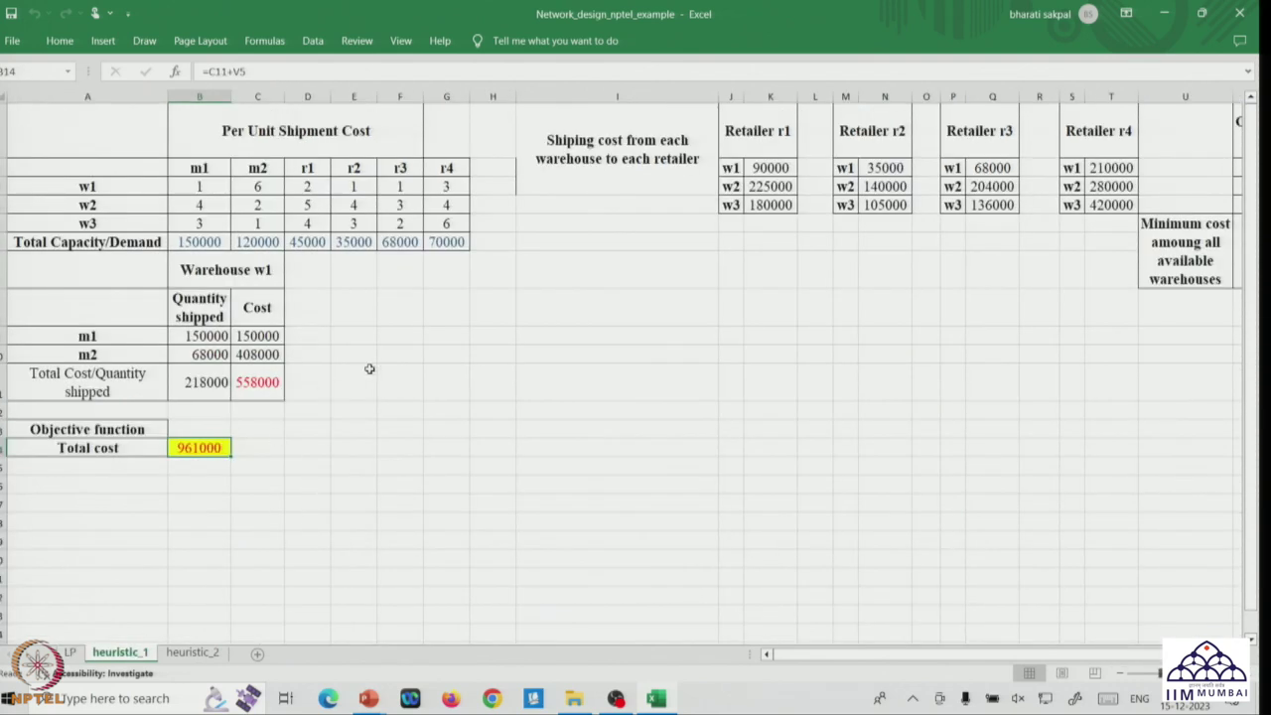
left_click(222, 659)
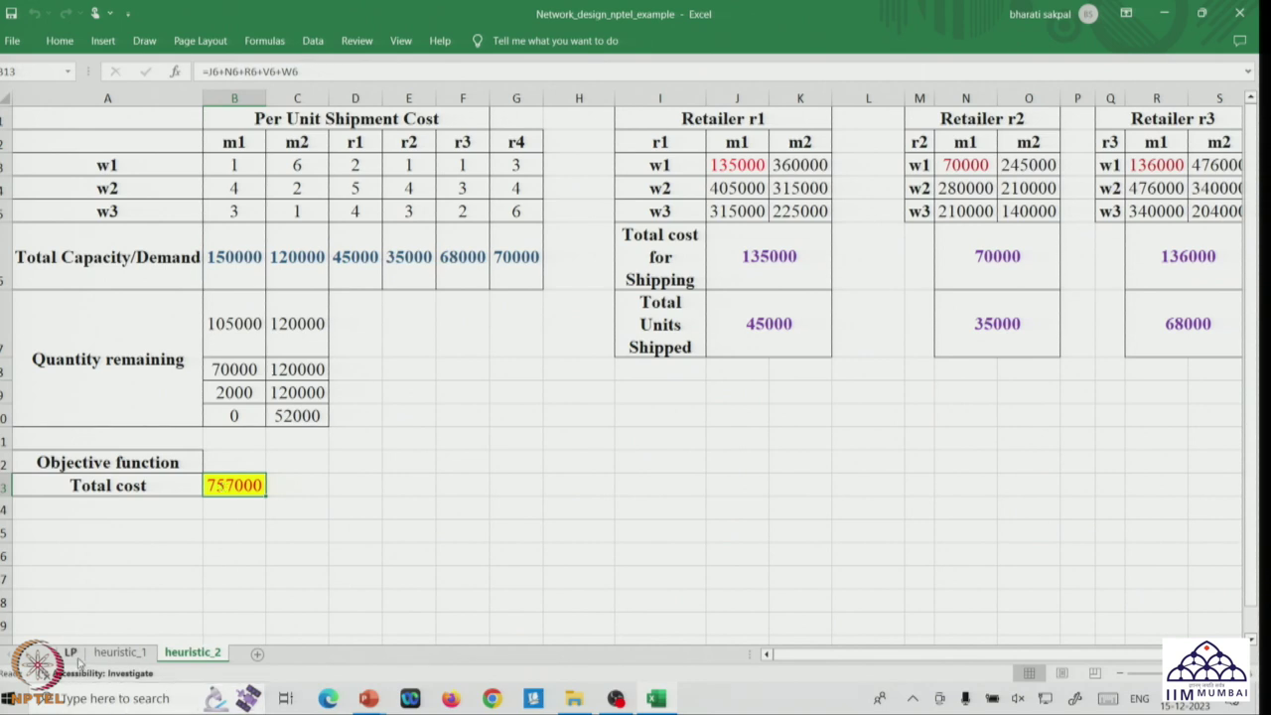
left_click(71, 653)
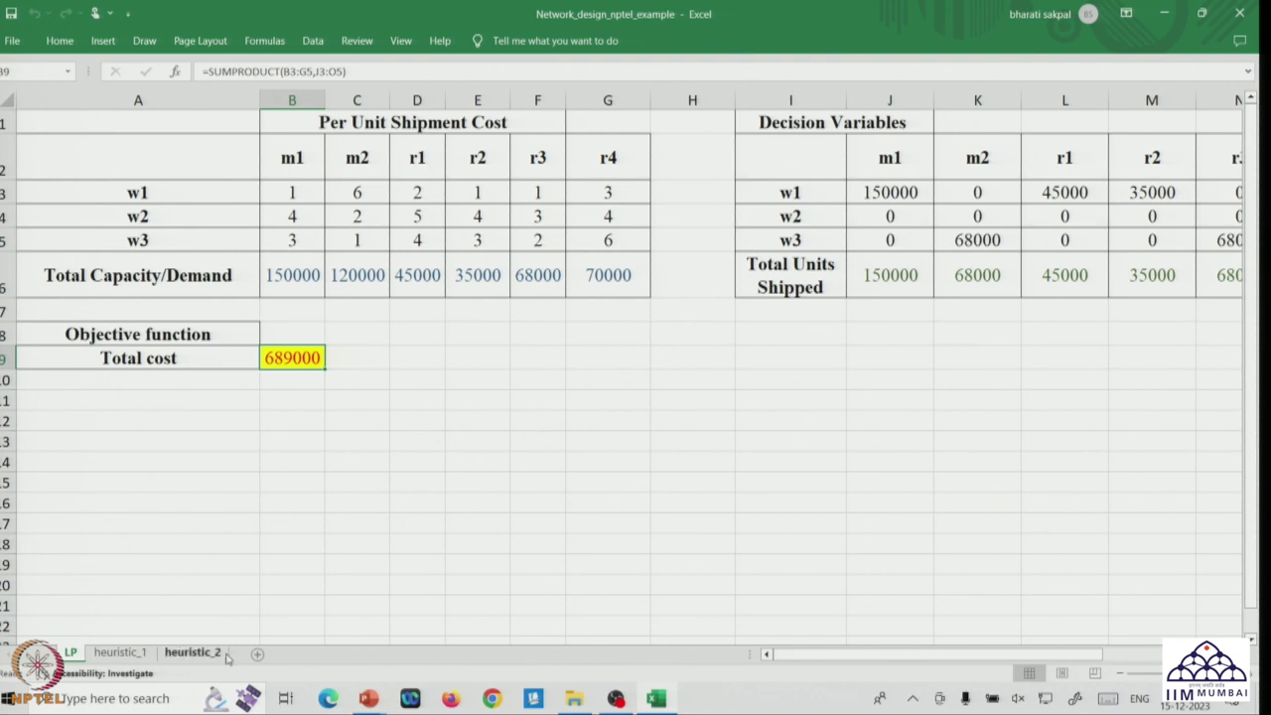
left_click(193, 652)
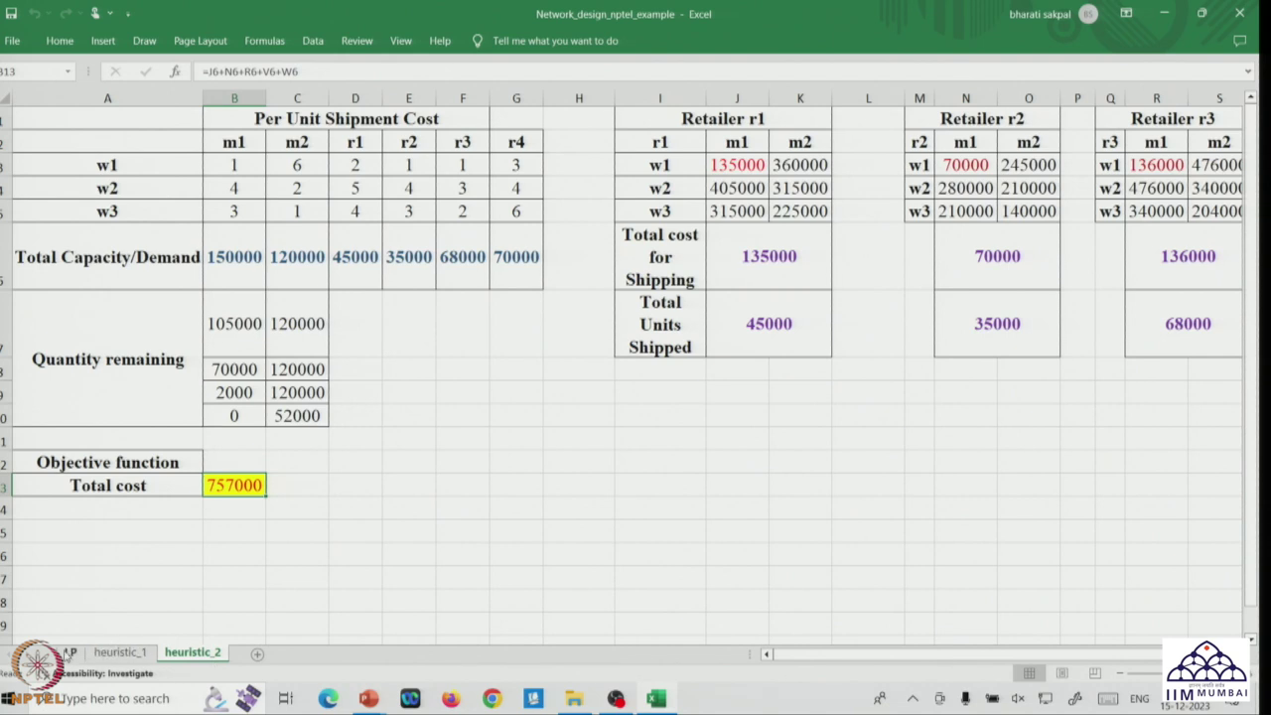
left_click(71, 652)
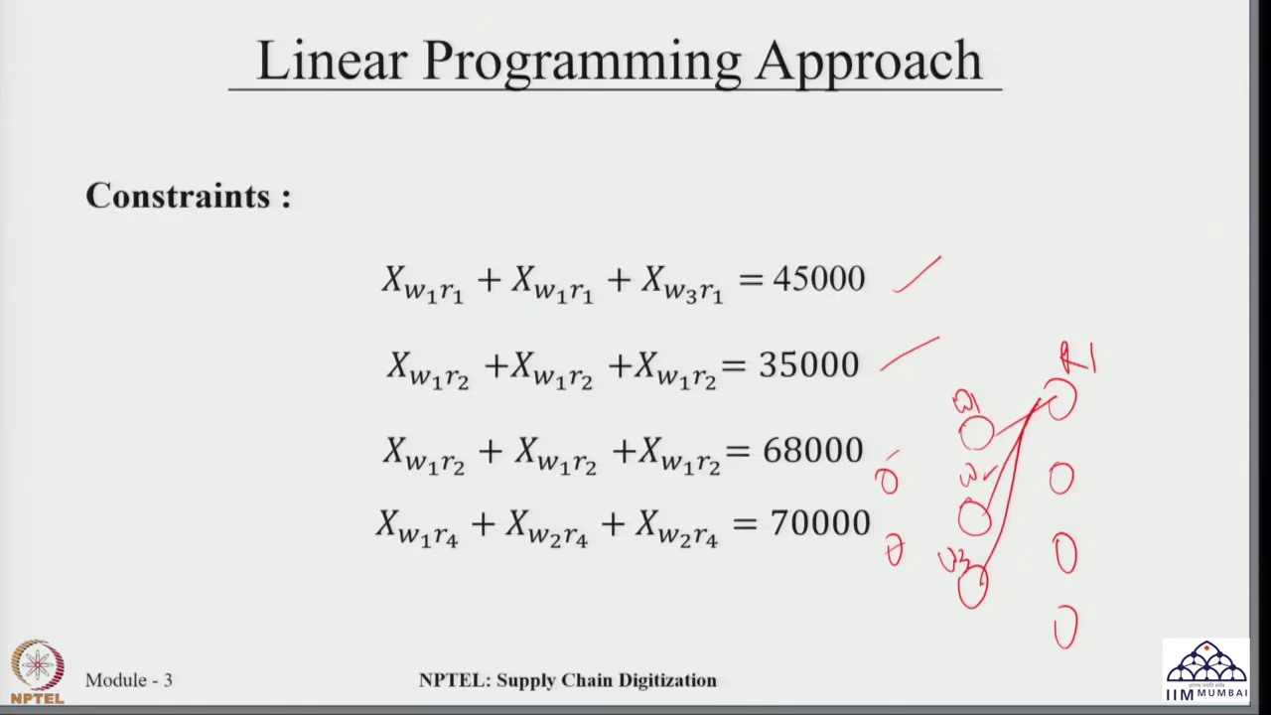
key("Right")
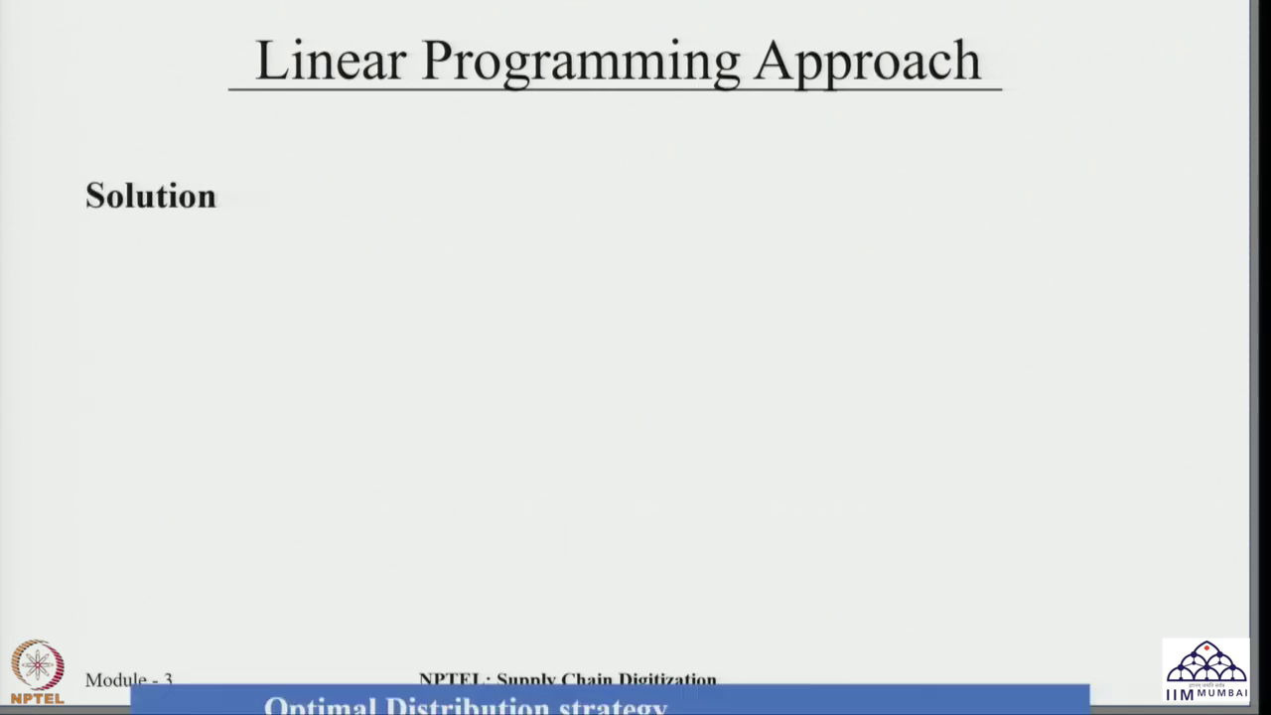